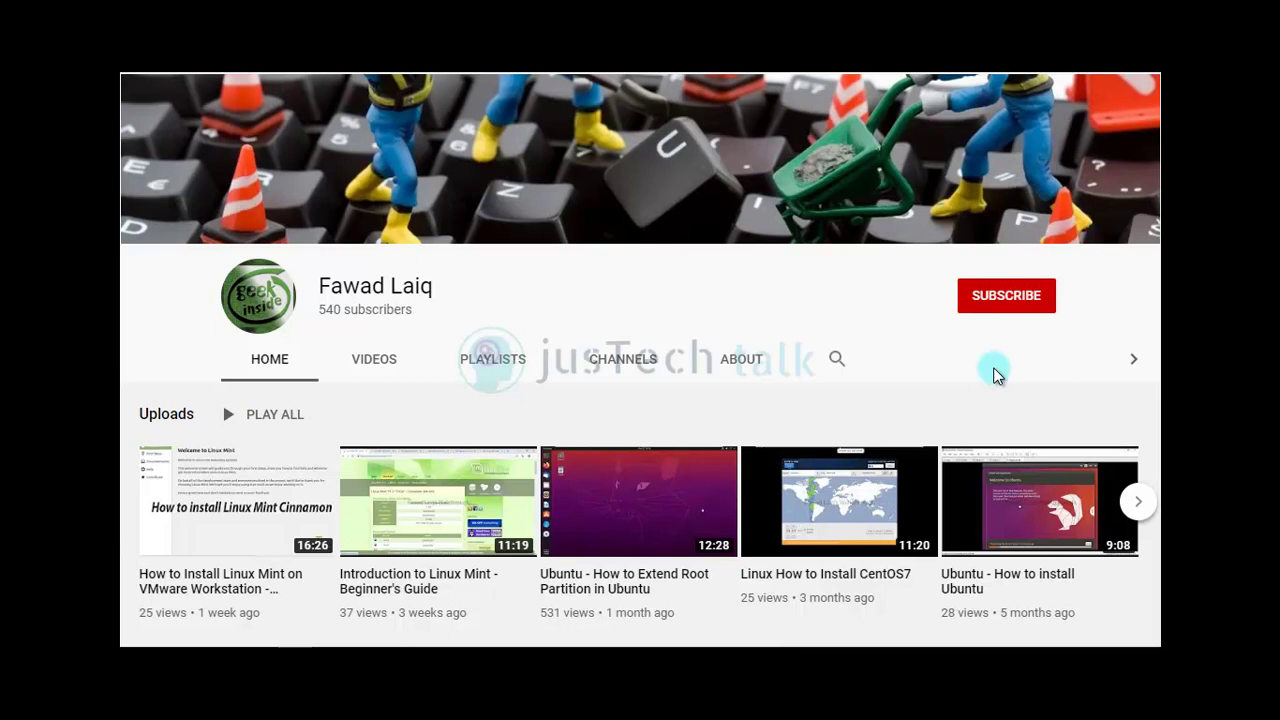
Subscribe to the YouTube channel and set its notifications to All.
click(1012, 302)
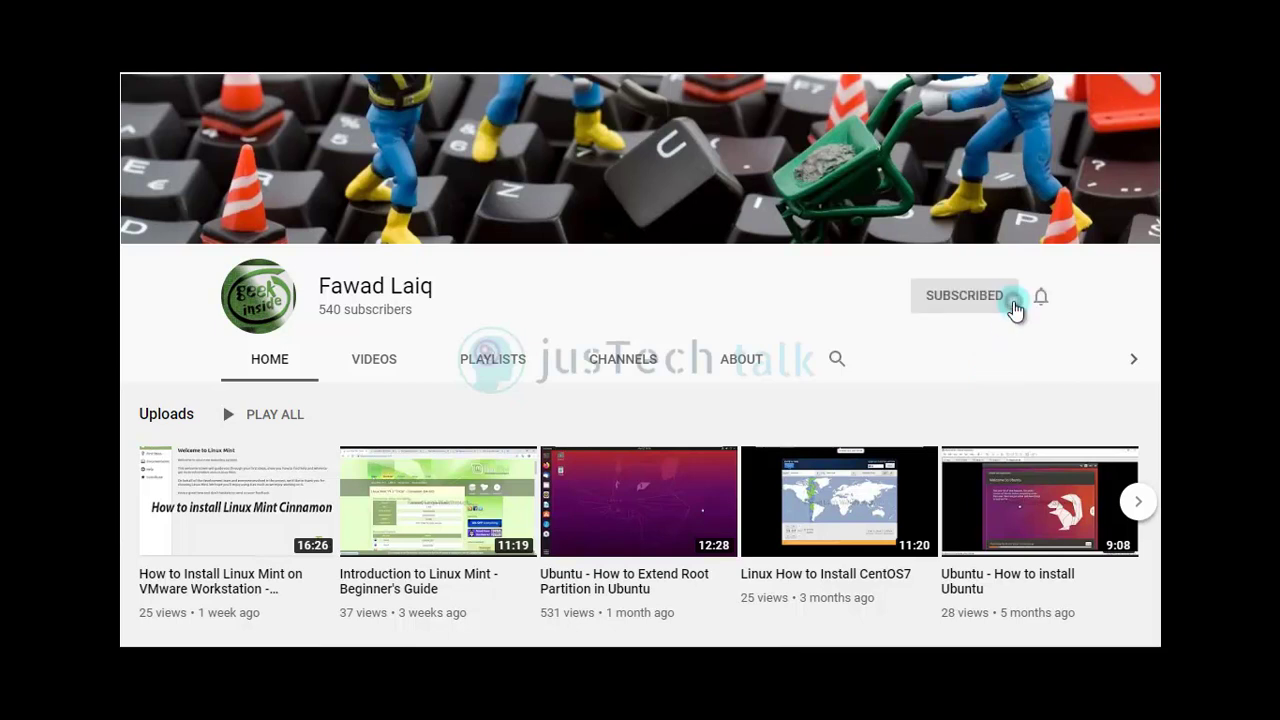
click(1040, 300)
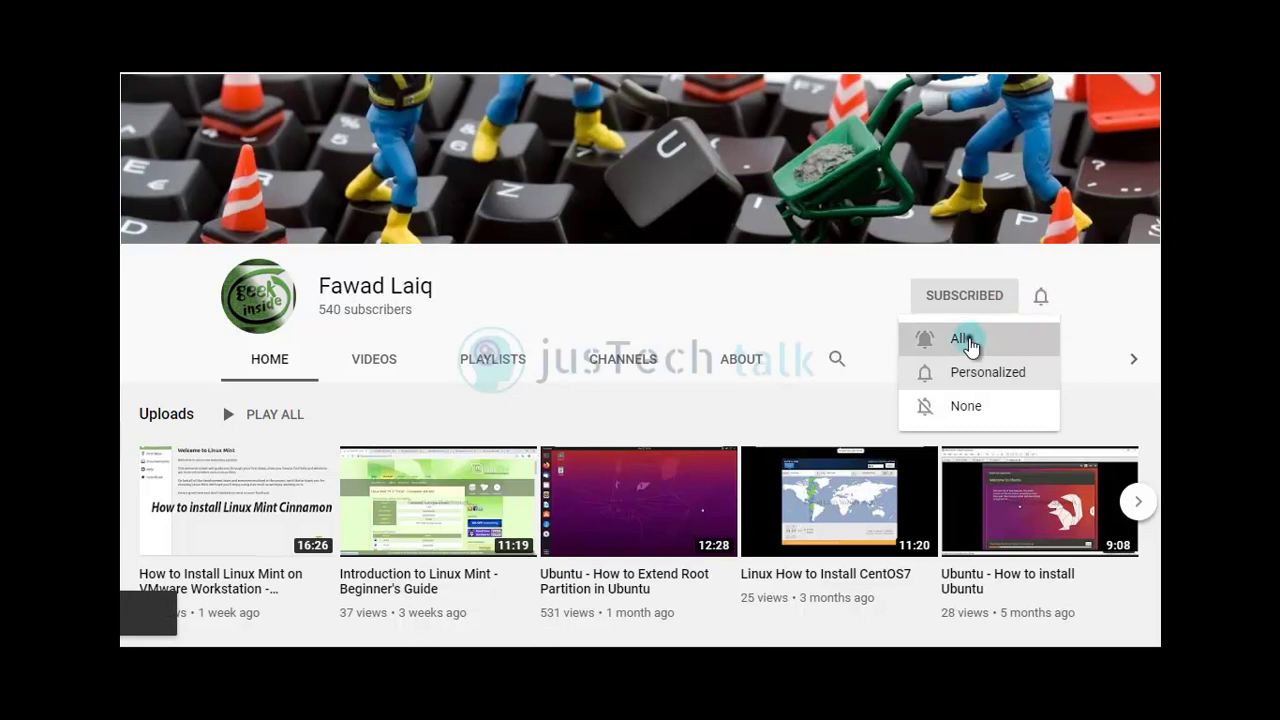
click(969, 340)
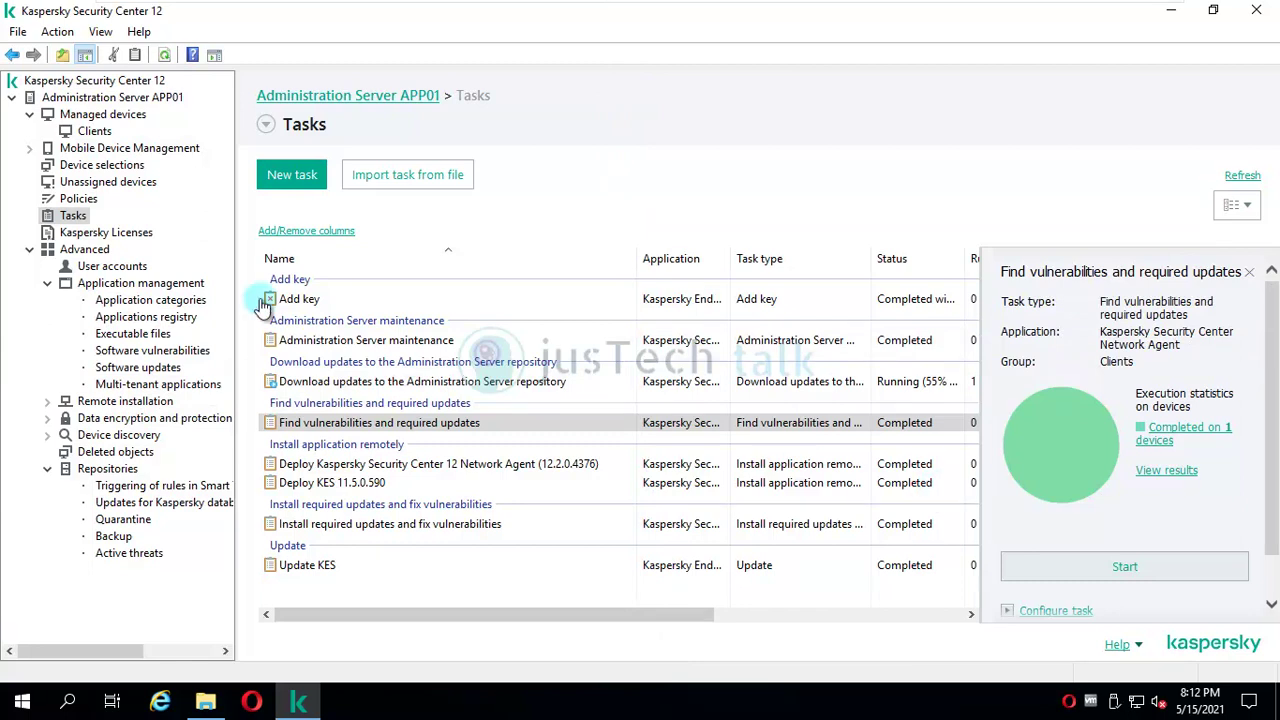
Check the installed Kaspersky Security Center version in the program's About information.
click(139, 33)
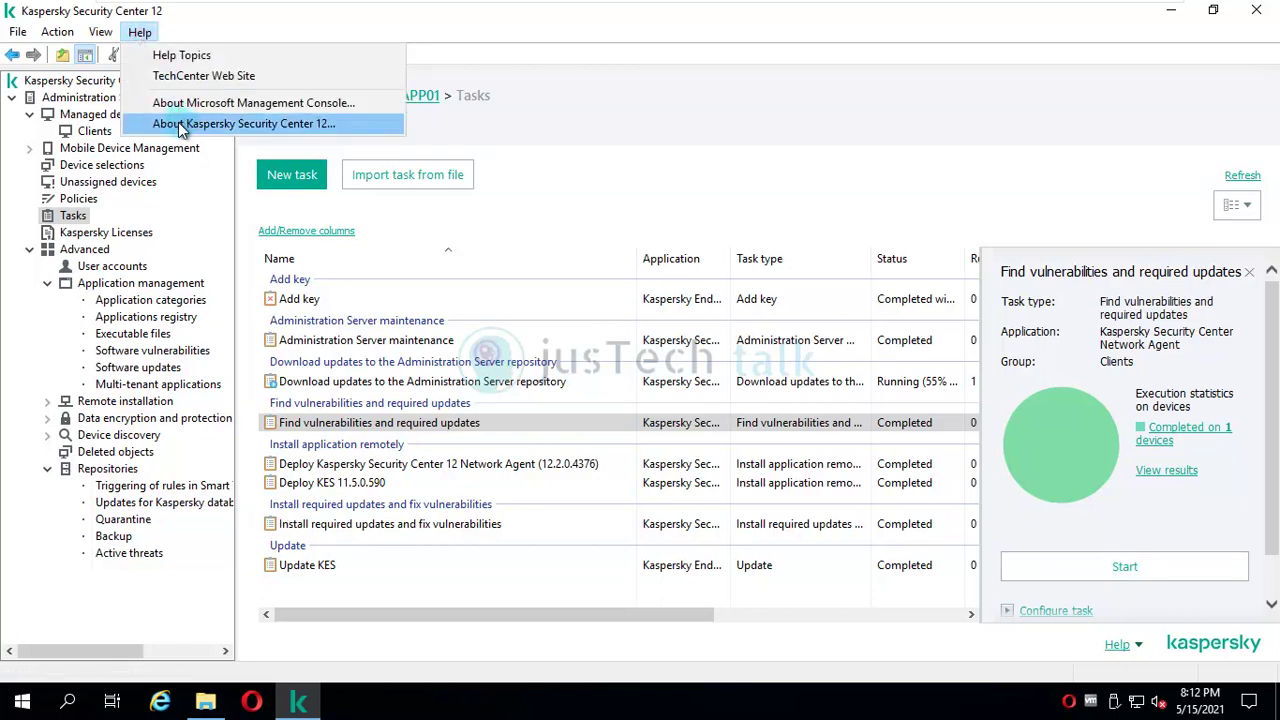
click(245, 128)
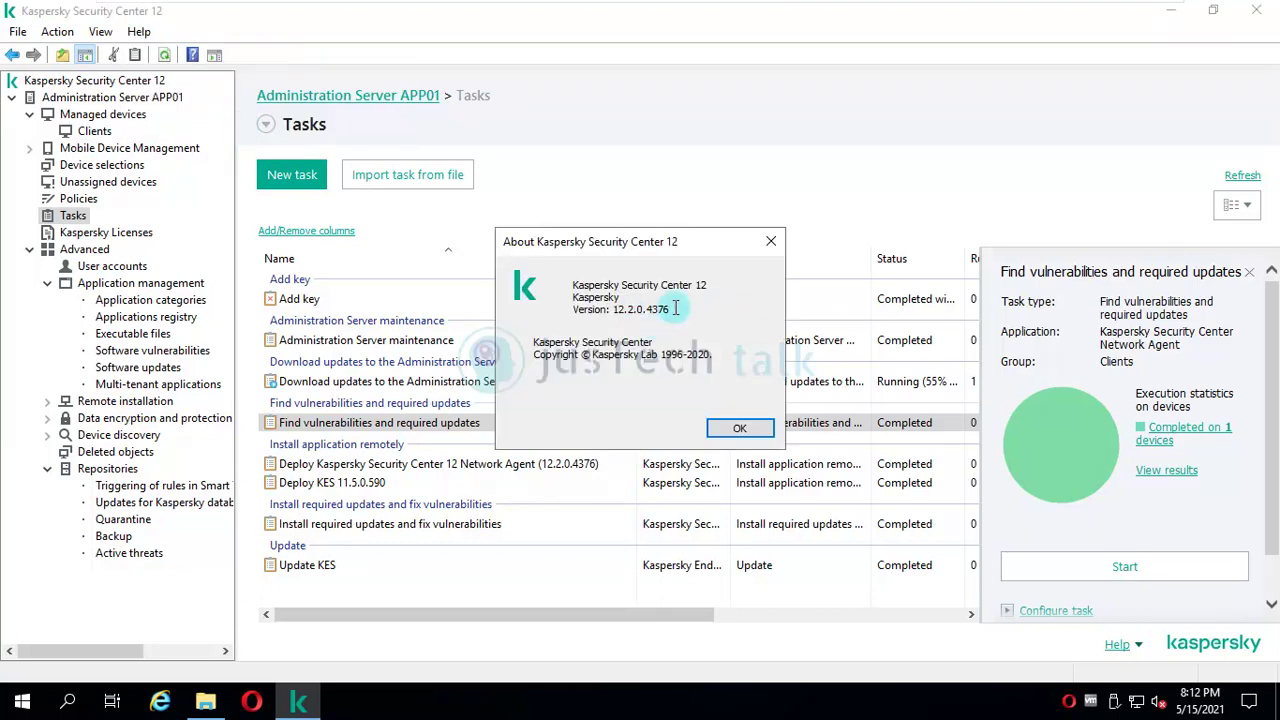
drag(672, 309, 562, 312)
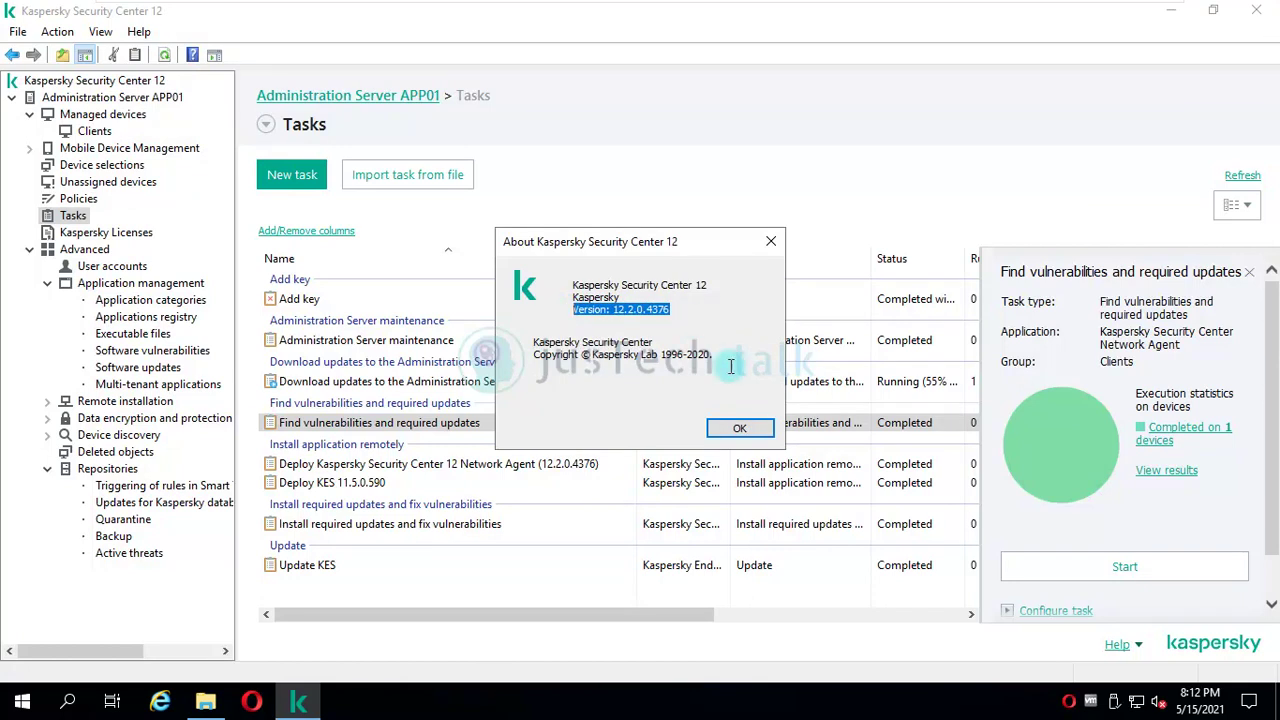
click(740, 429)
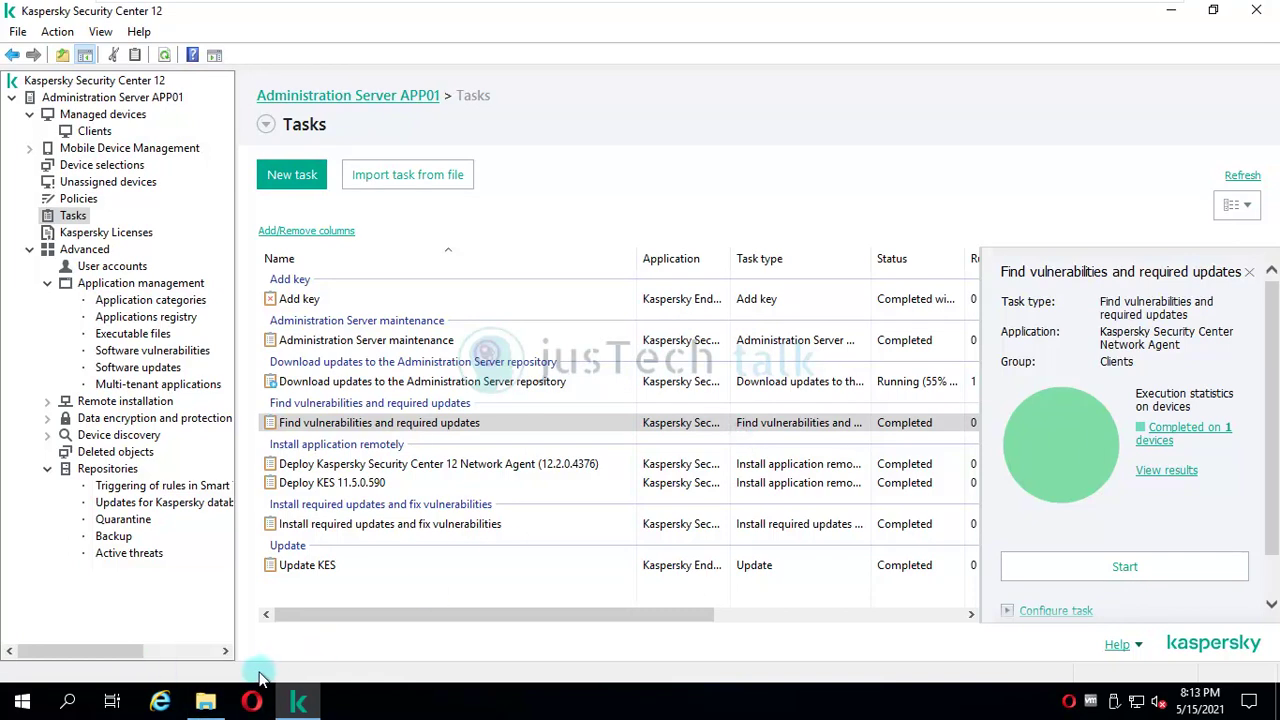
Launch Google Chrome and go to support.kaspersky.com.
click(23, 701)
text(ch)
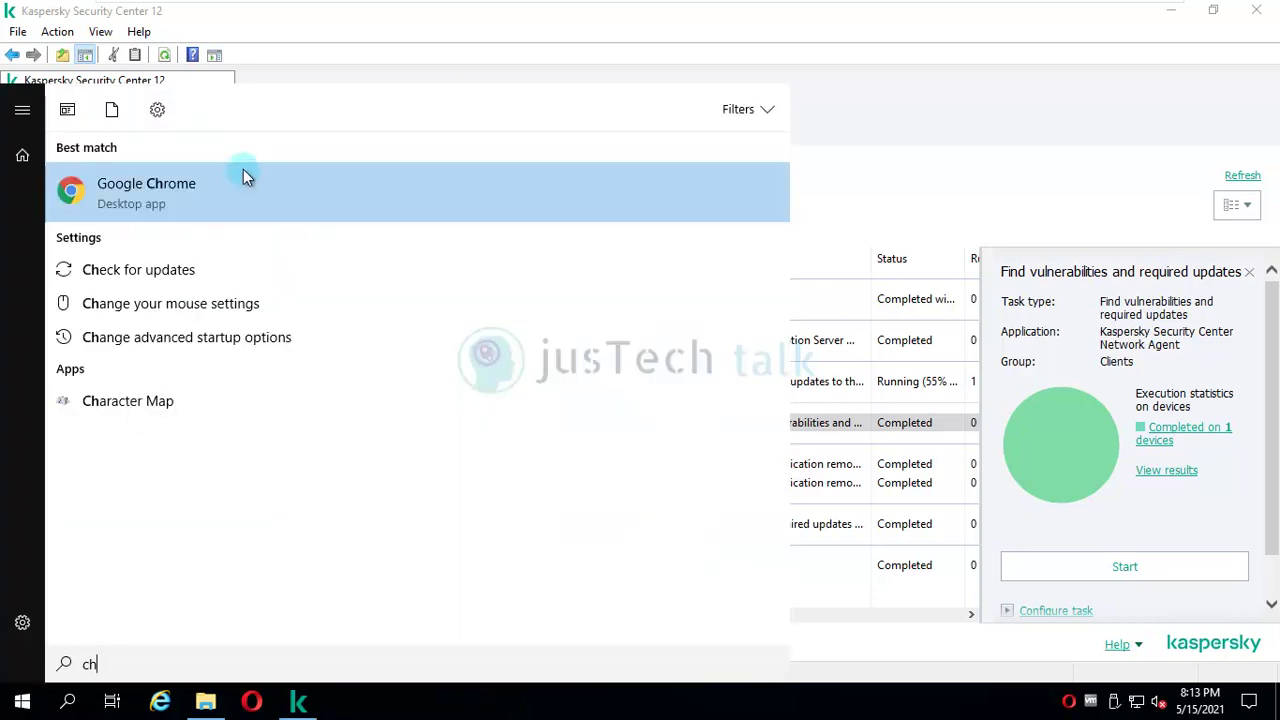
click(152, 198)
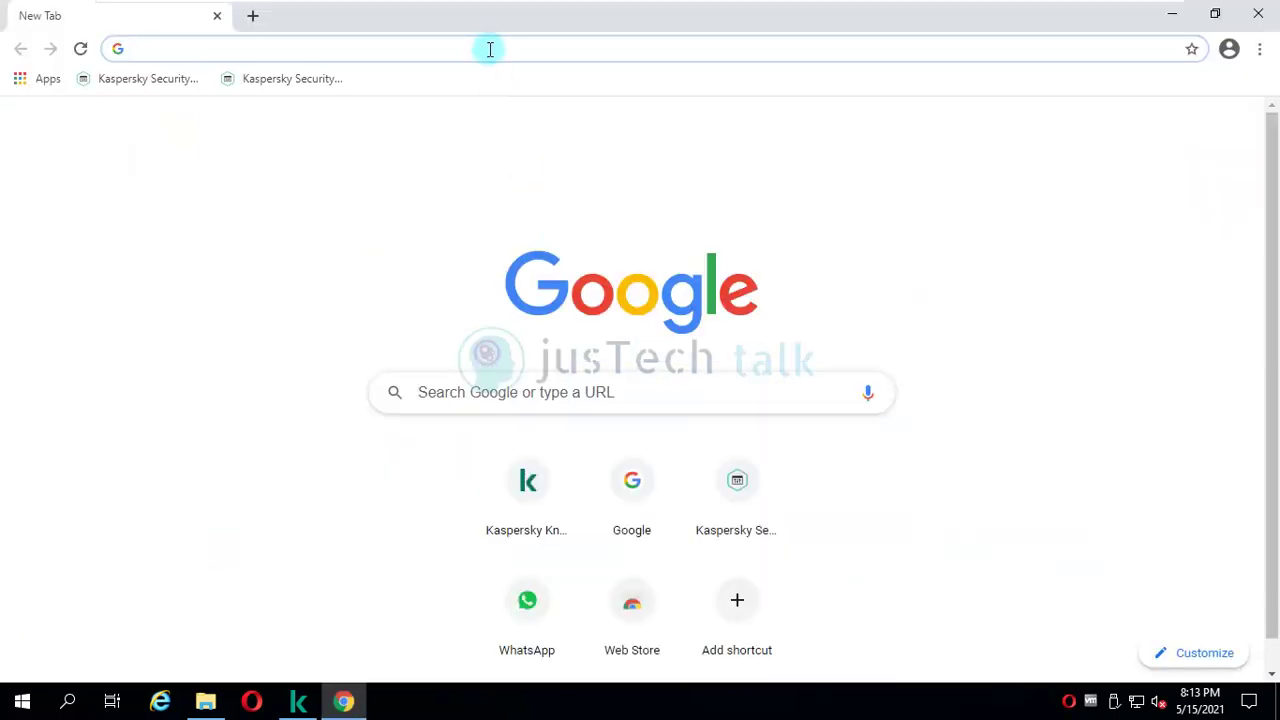
click(490, 48)
text(support.kaspersky.com)
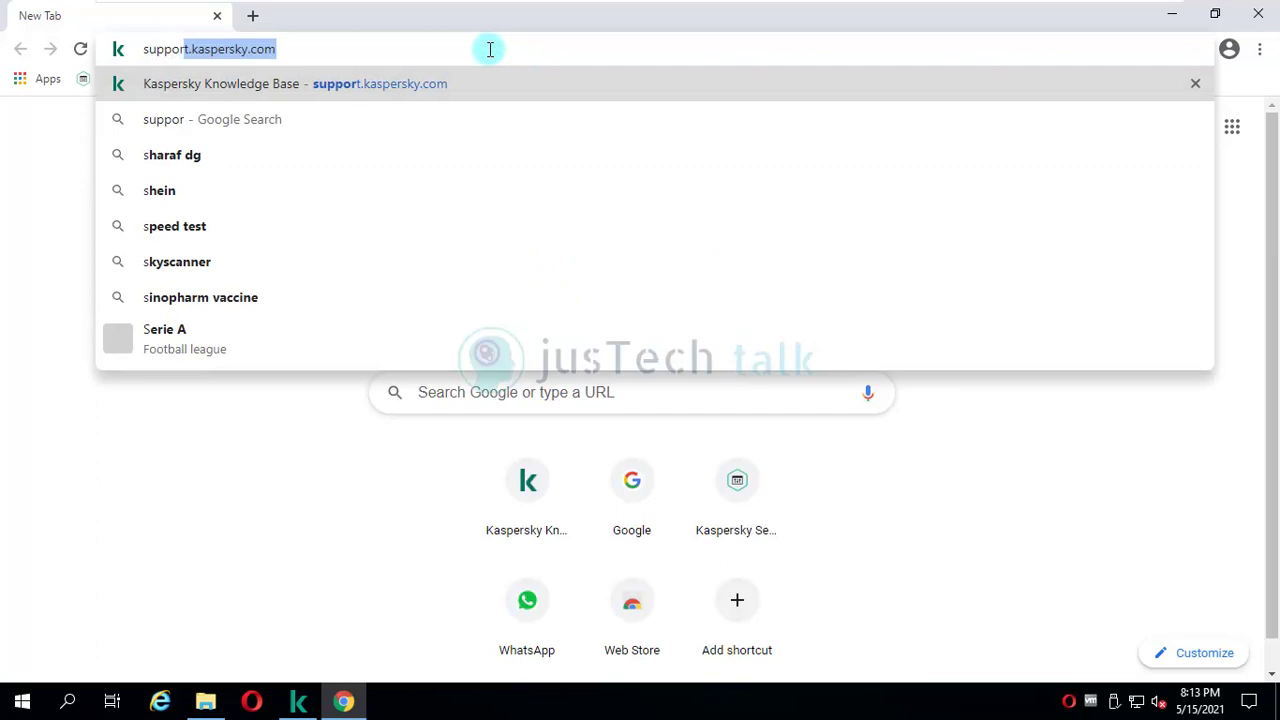
key(Return)
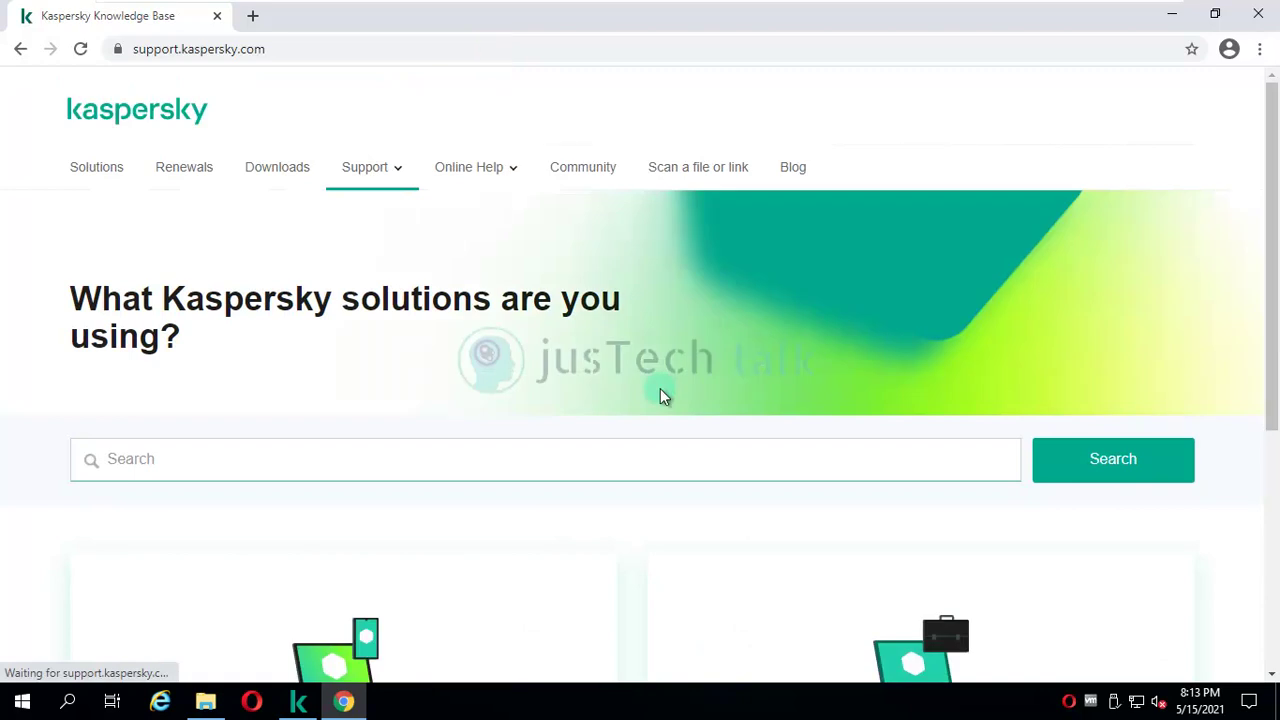
Find Security Center 13 in the business knowledge base and open the download page for its latest version.
scroll(660, 390, down, 4)
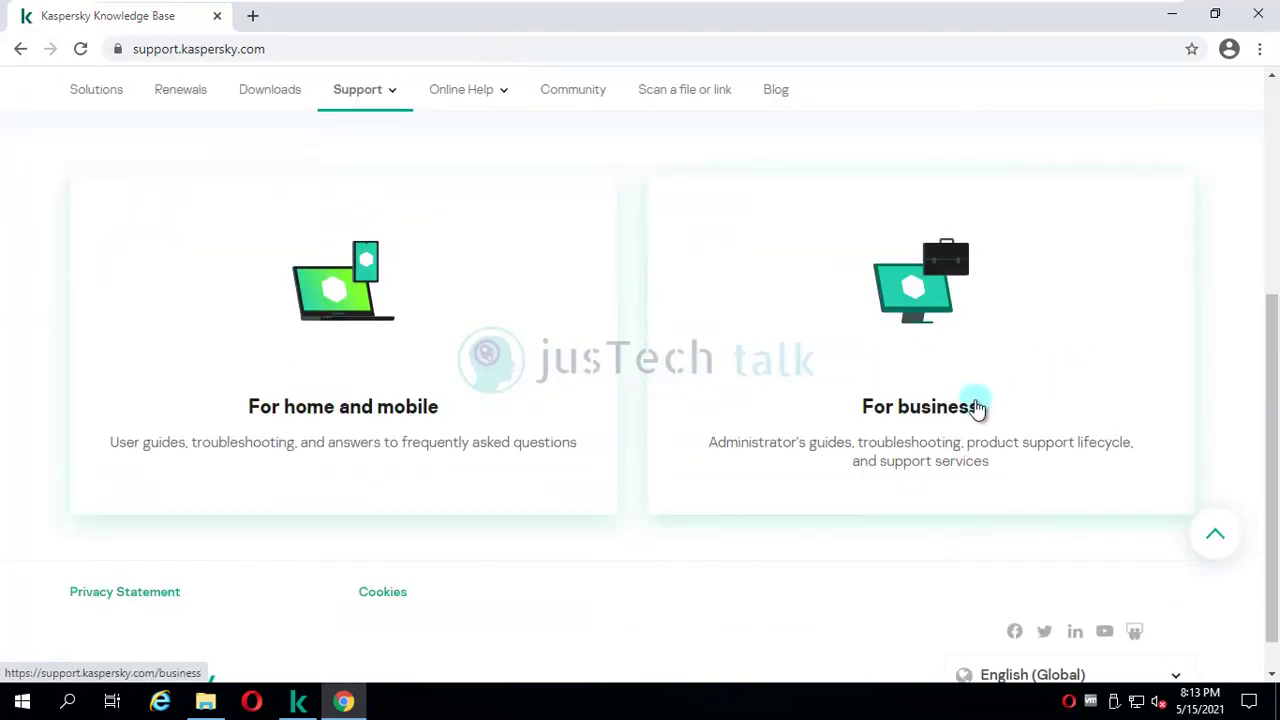
click(930, 410)
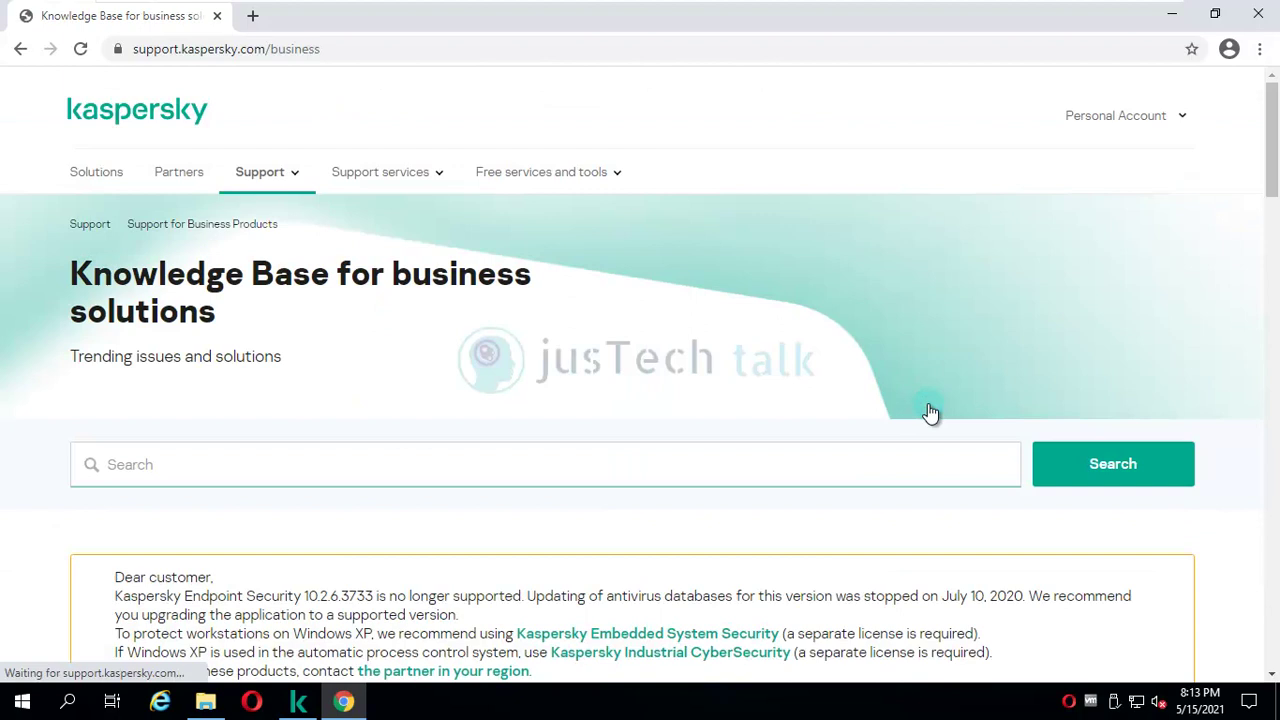
scroll(495, 457, down, 5)
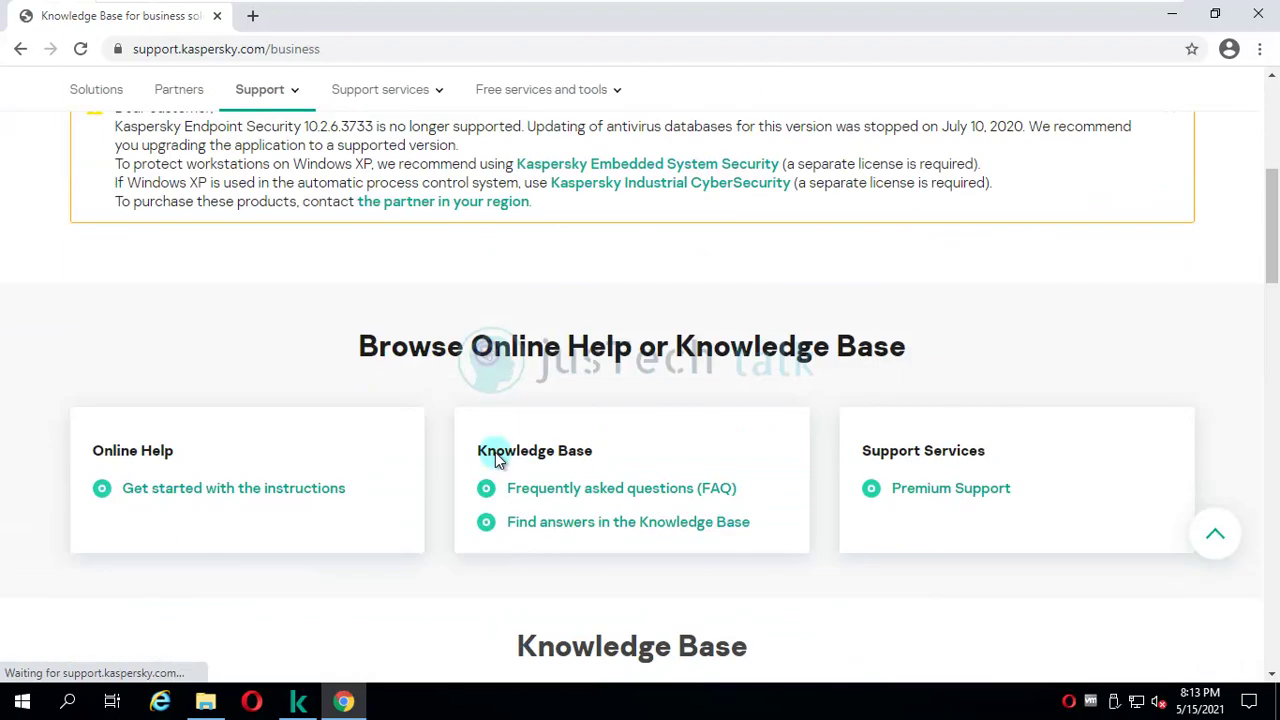
scroll(495, 457, down, 5)
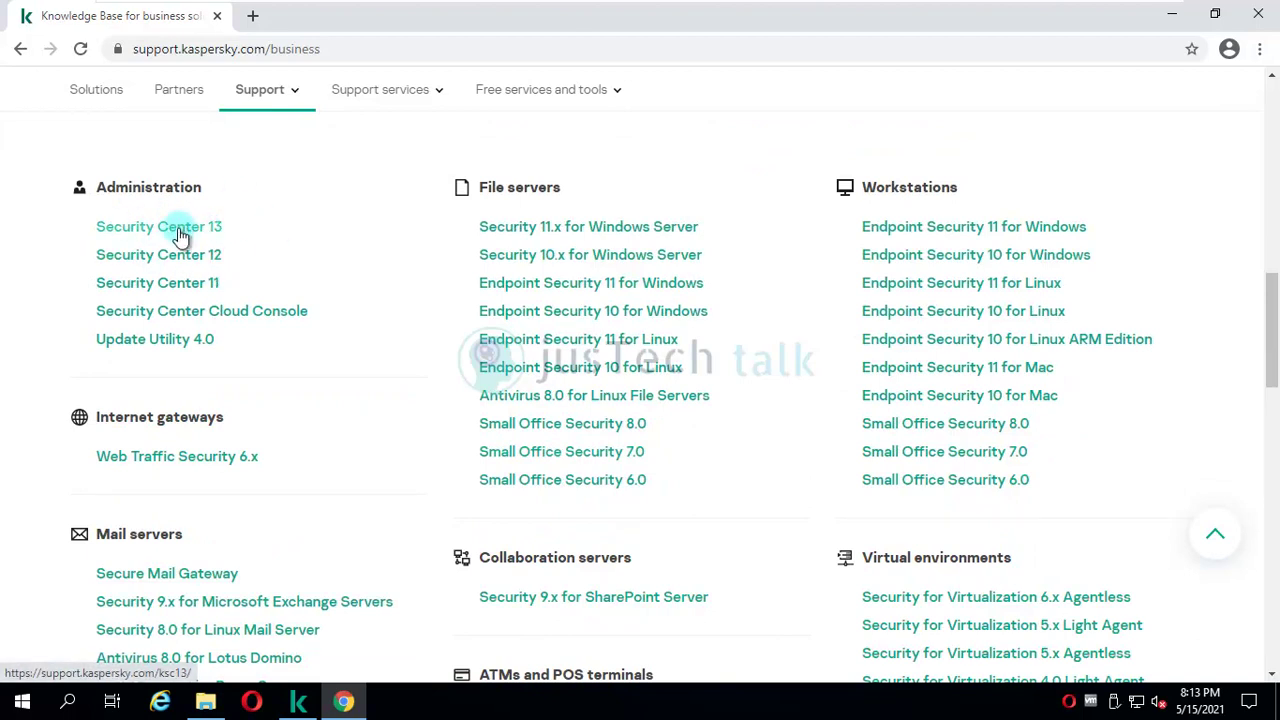
click(177, 230)
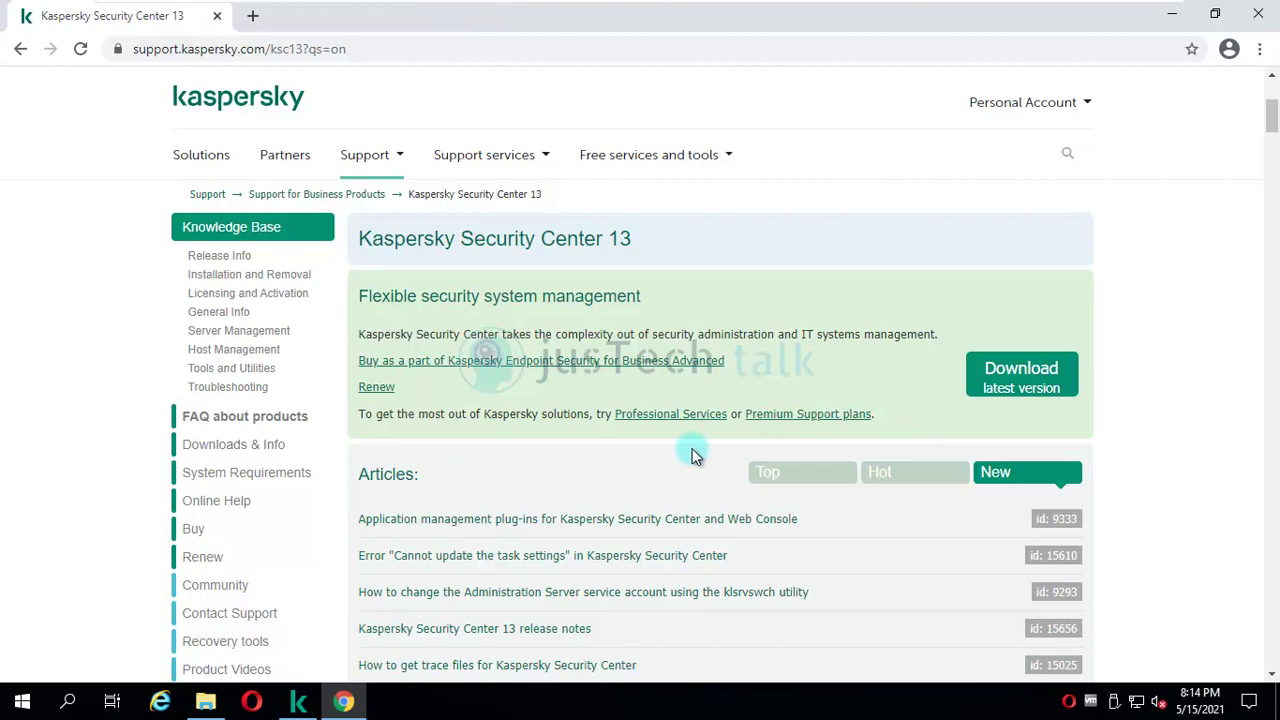
click(1035, 397)
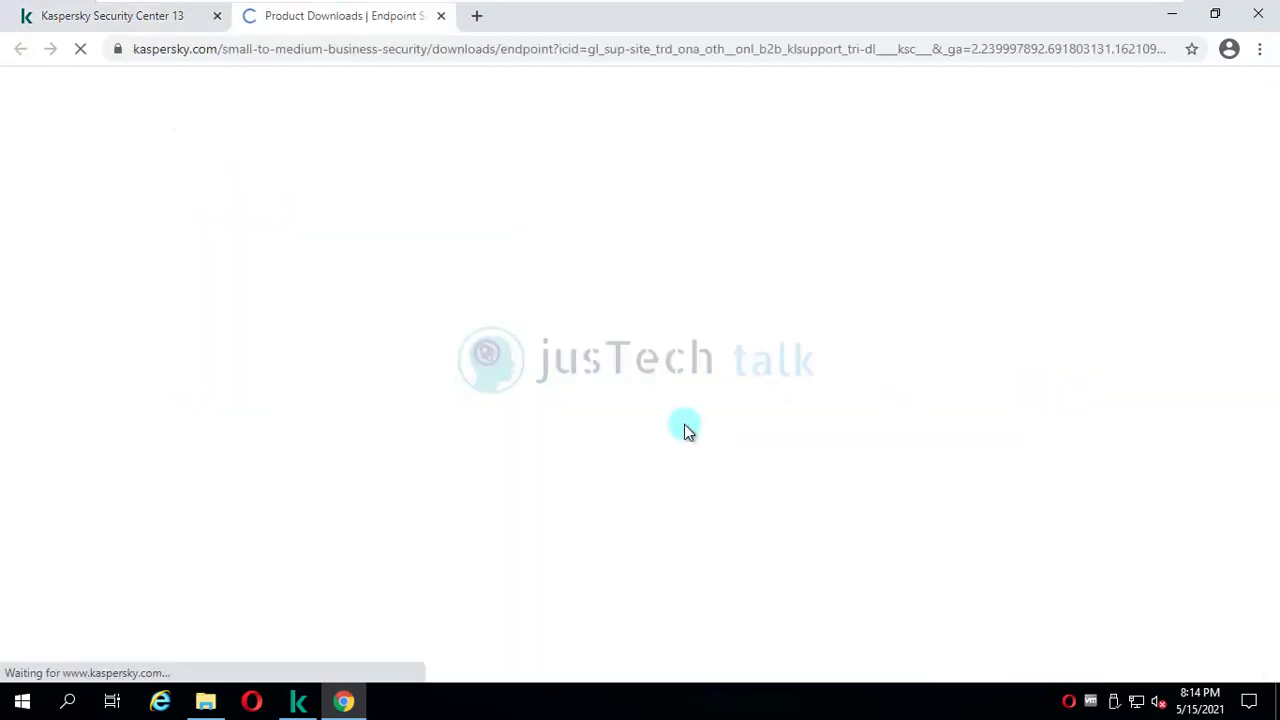
Examine which Kaspersky Security Center packages the product downloads page offers under its latest versions.
scroll(686, 430, down, 10)
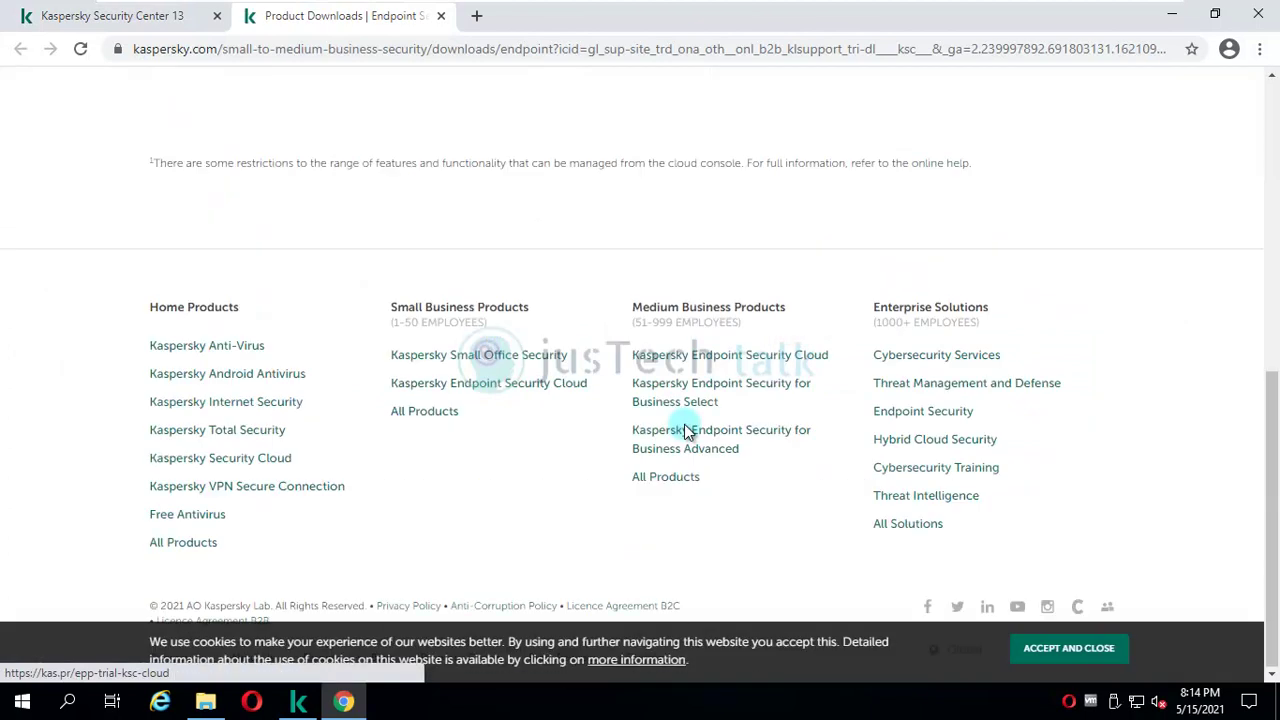
scroll(686, 430, up, 10)
scroll(686, 430, down, 1)
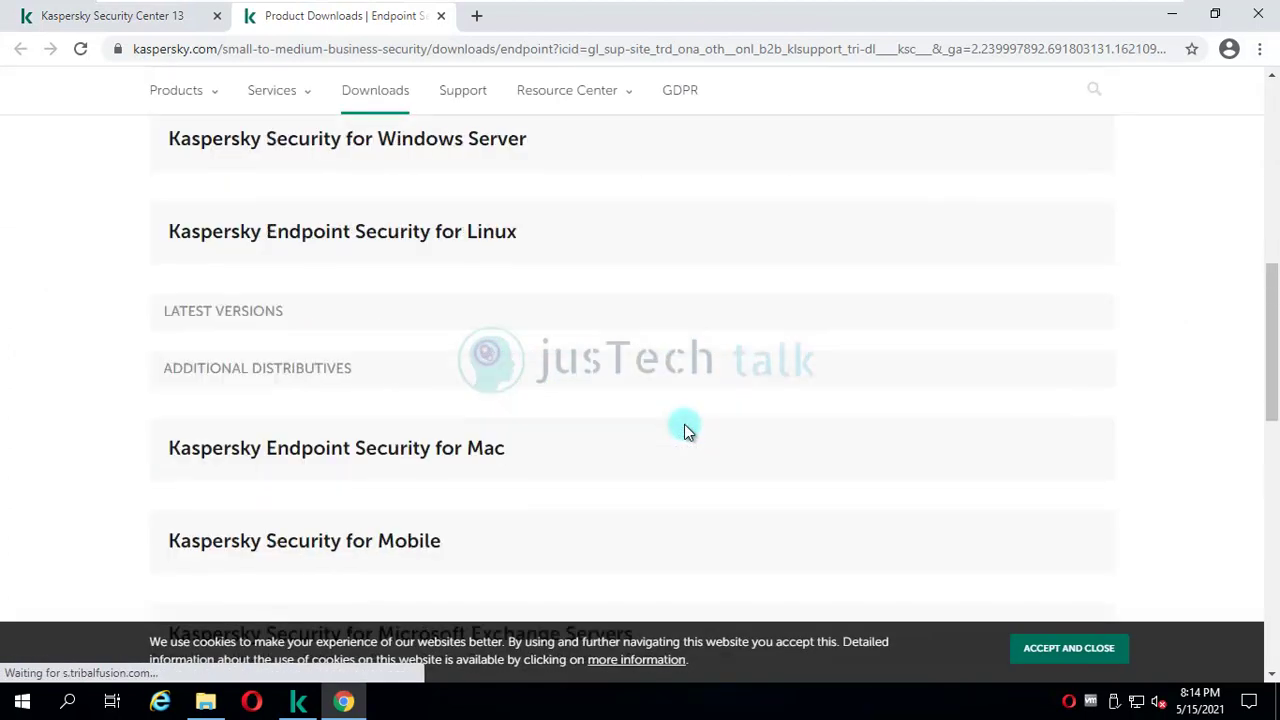
scroll(684, 424, up, 5)
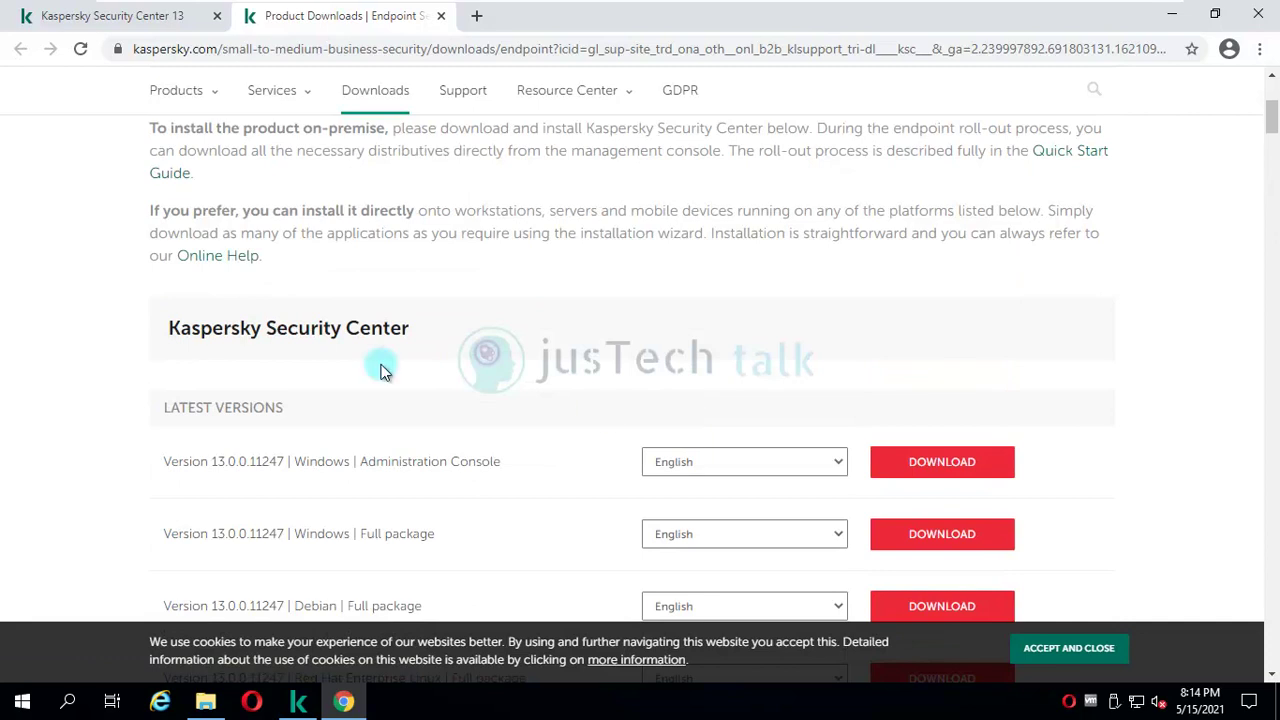
scroll(595, 313, down, 2)
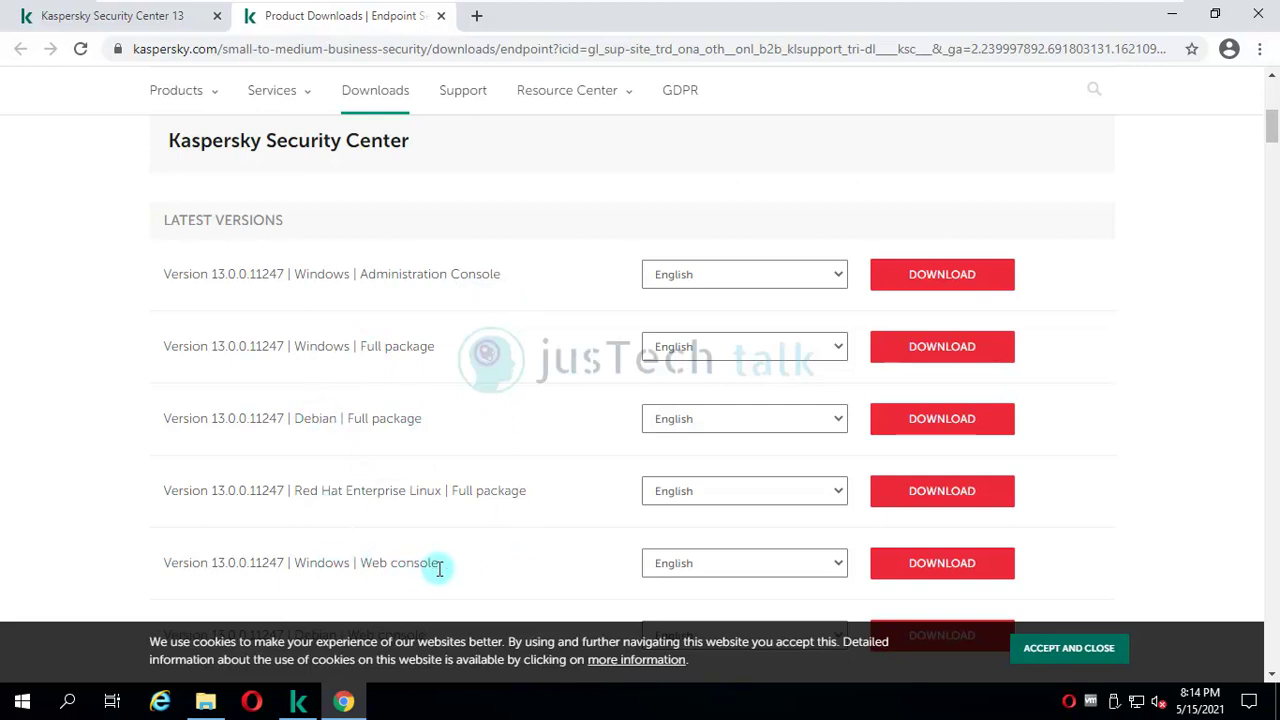
scroll(438, 568, down, 2)
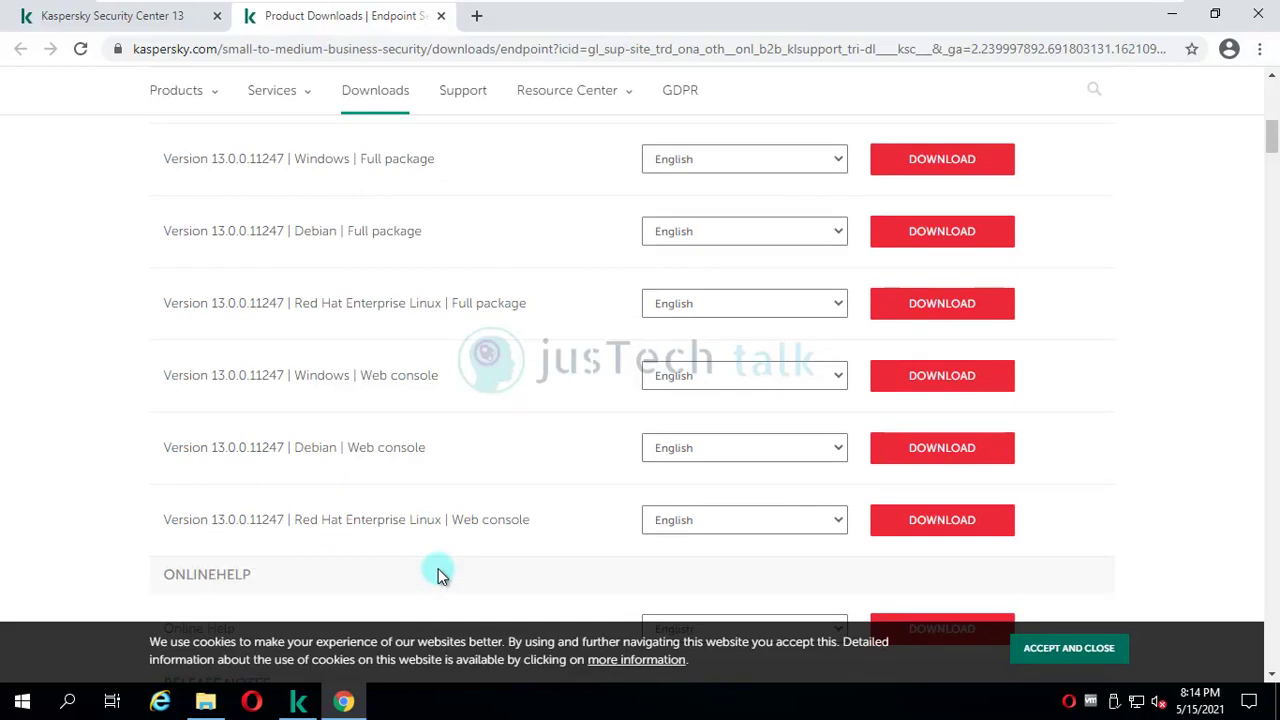
scroll(449, 412, up, 5)
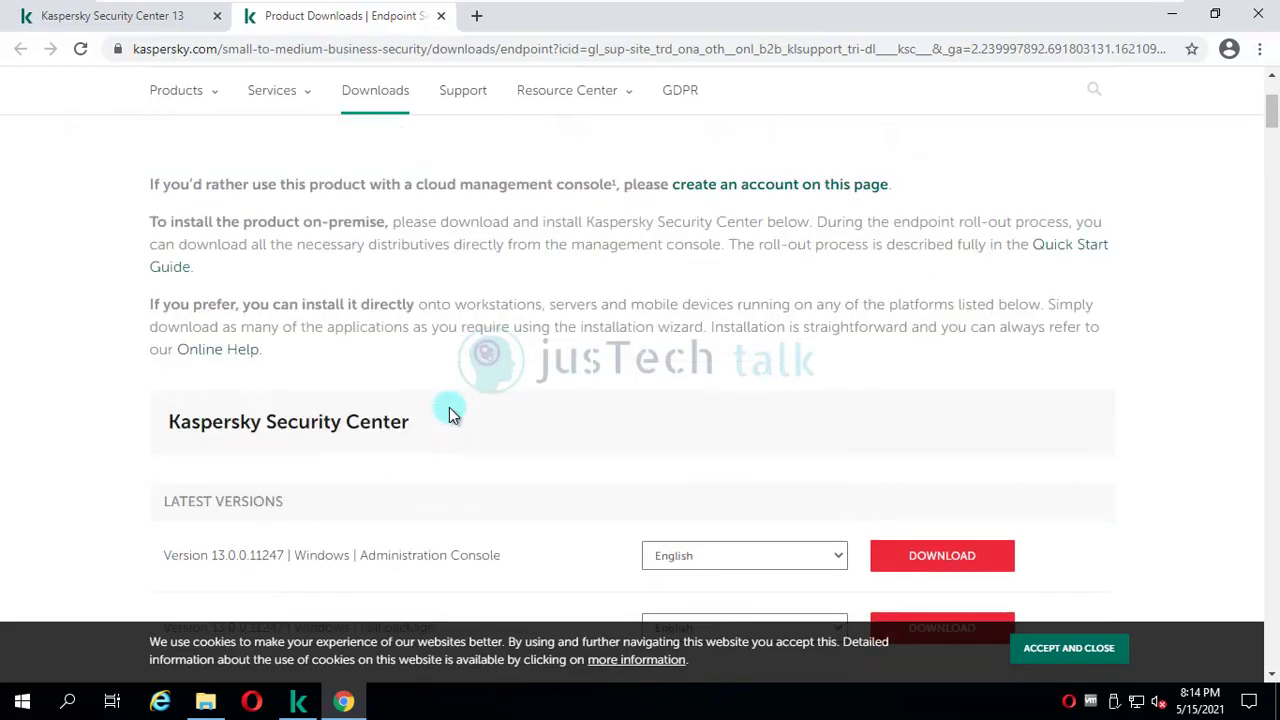
scroll(449, 412, down, 2)
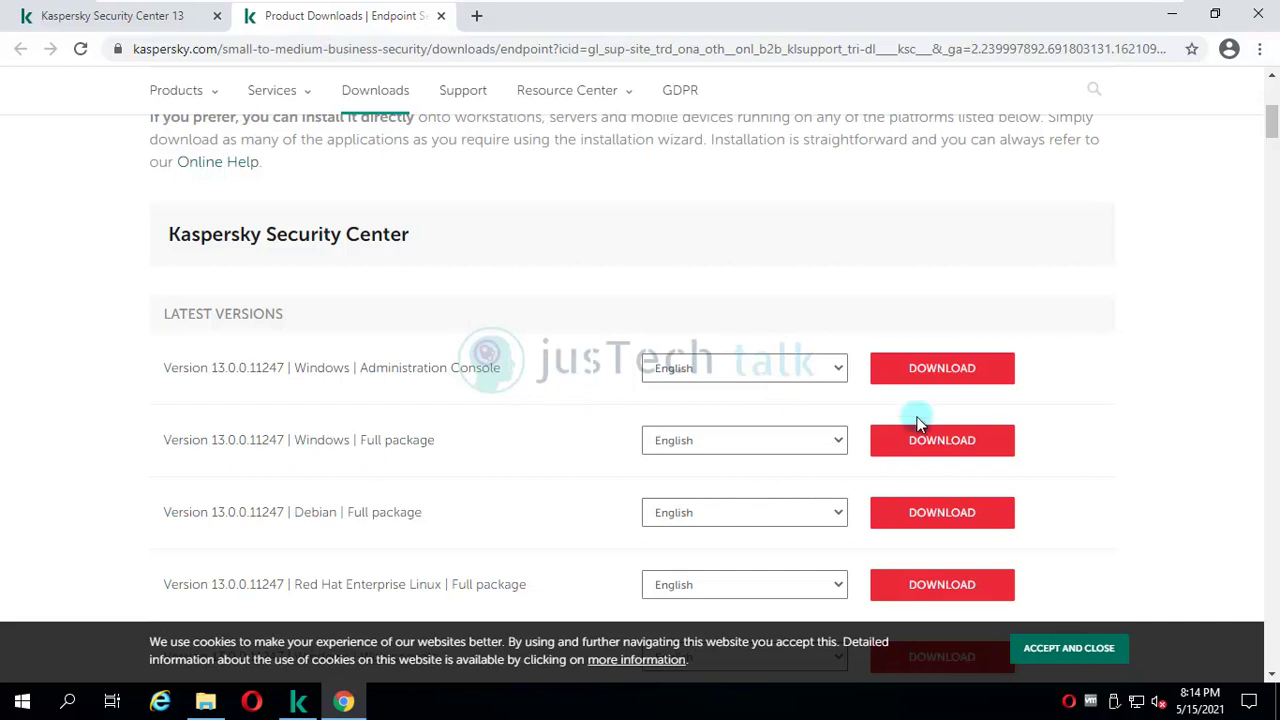
Check the Downloads folder for the ksc_13_13.0.0.11247_full_en installer and minimize the folder window.
click(204, 704)
click(531, 146)
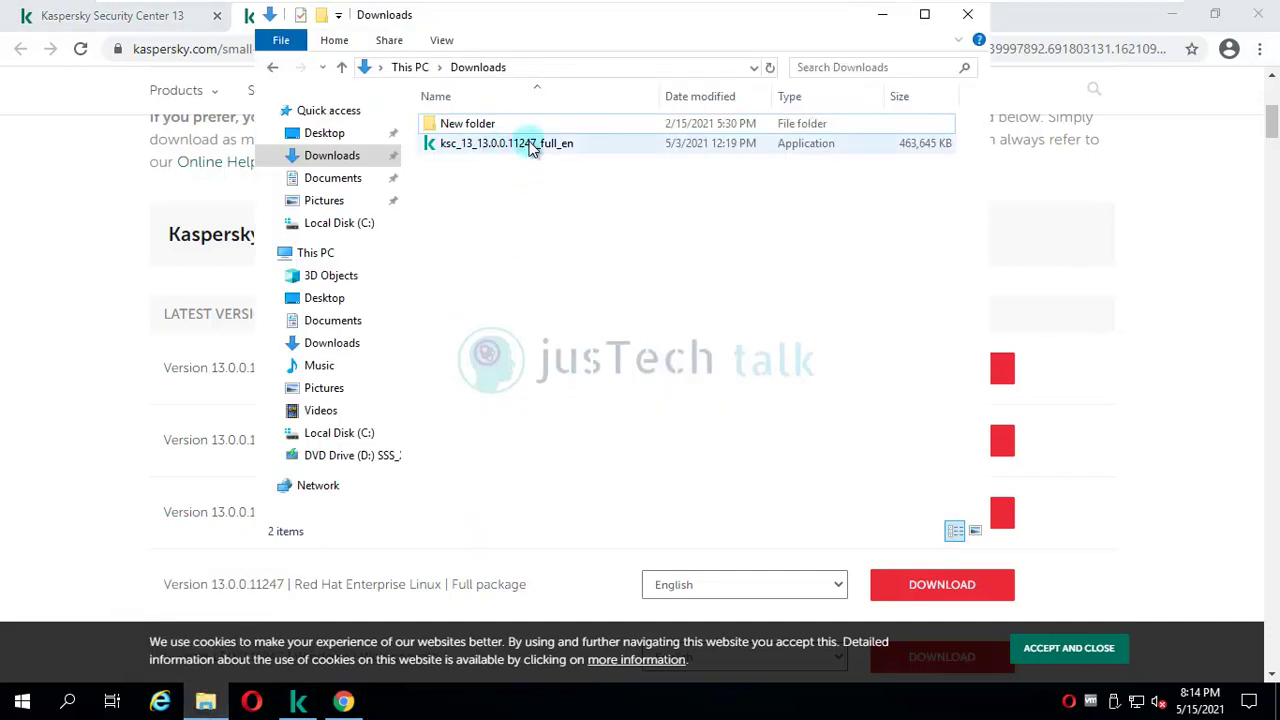
click(884, 16)
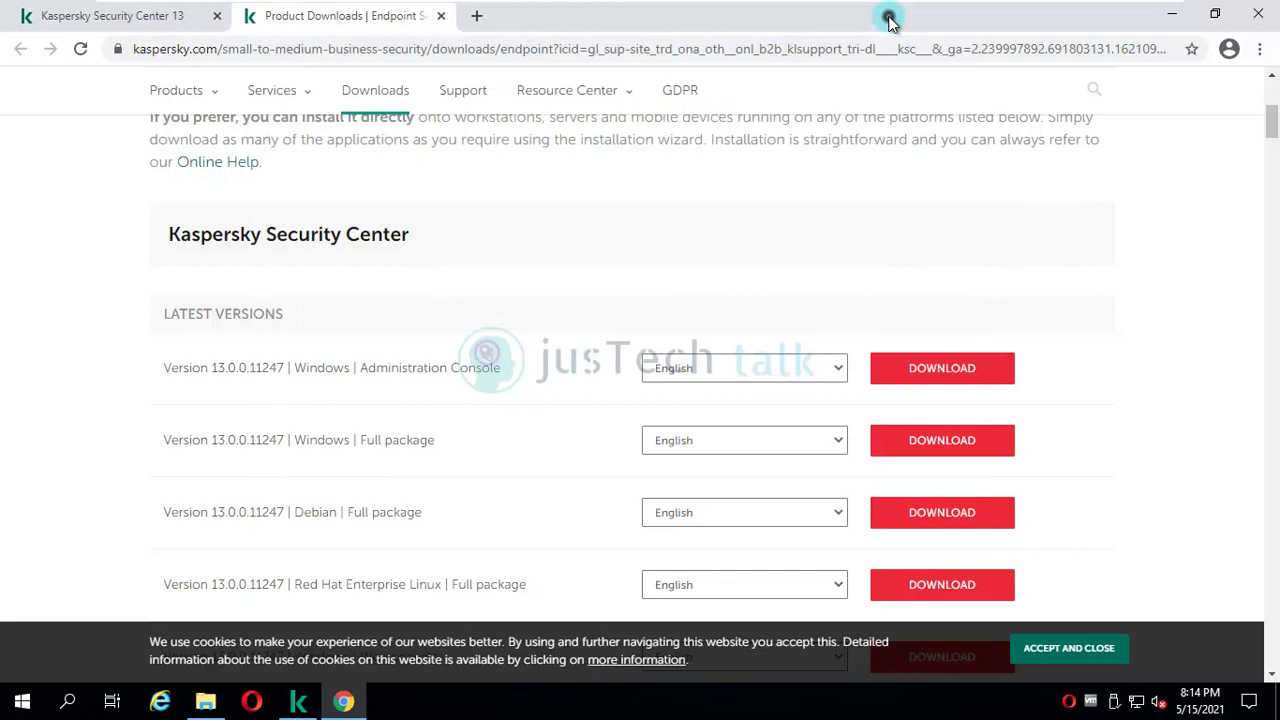
Close the web browser and the Kaspersky Security Center 12 console.
click(1258, 15)
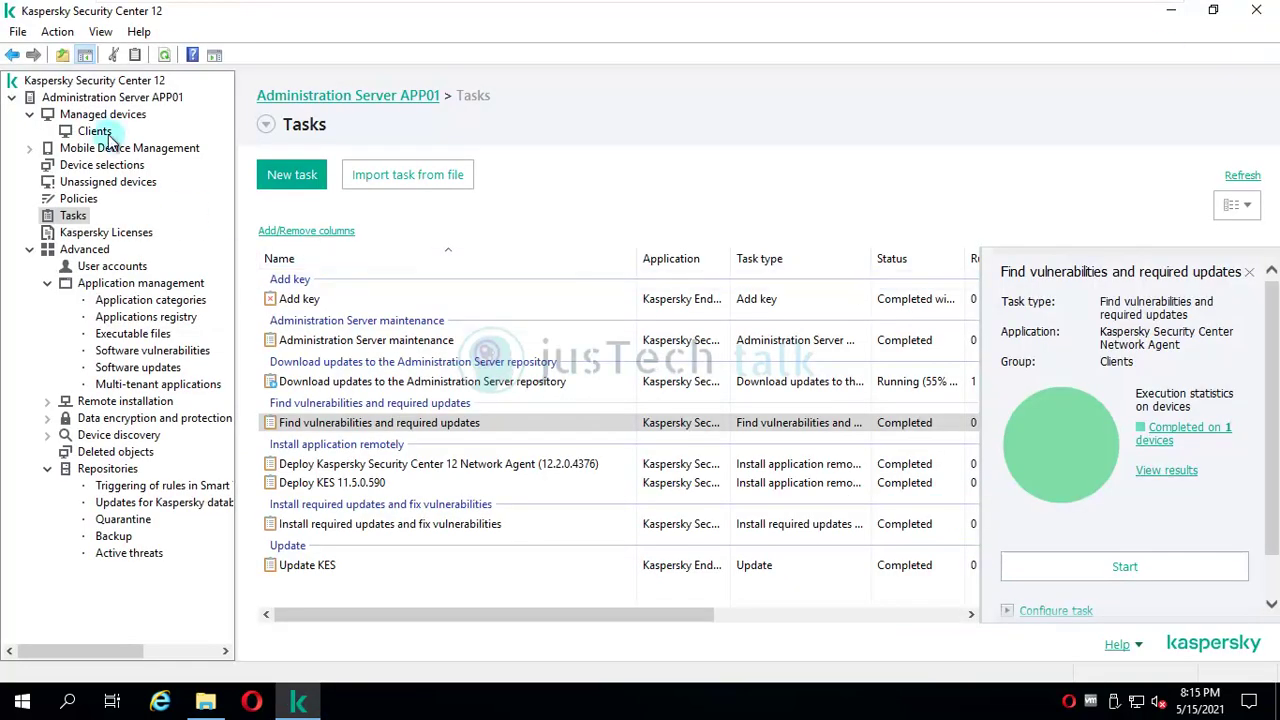
click(88, 84)
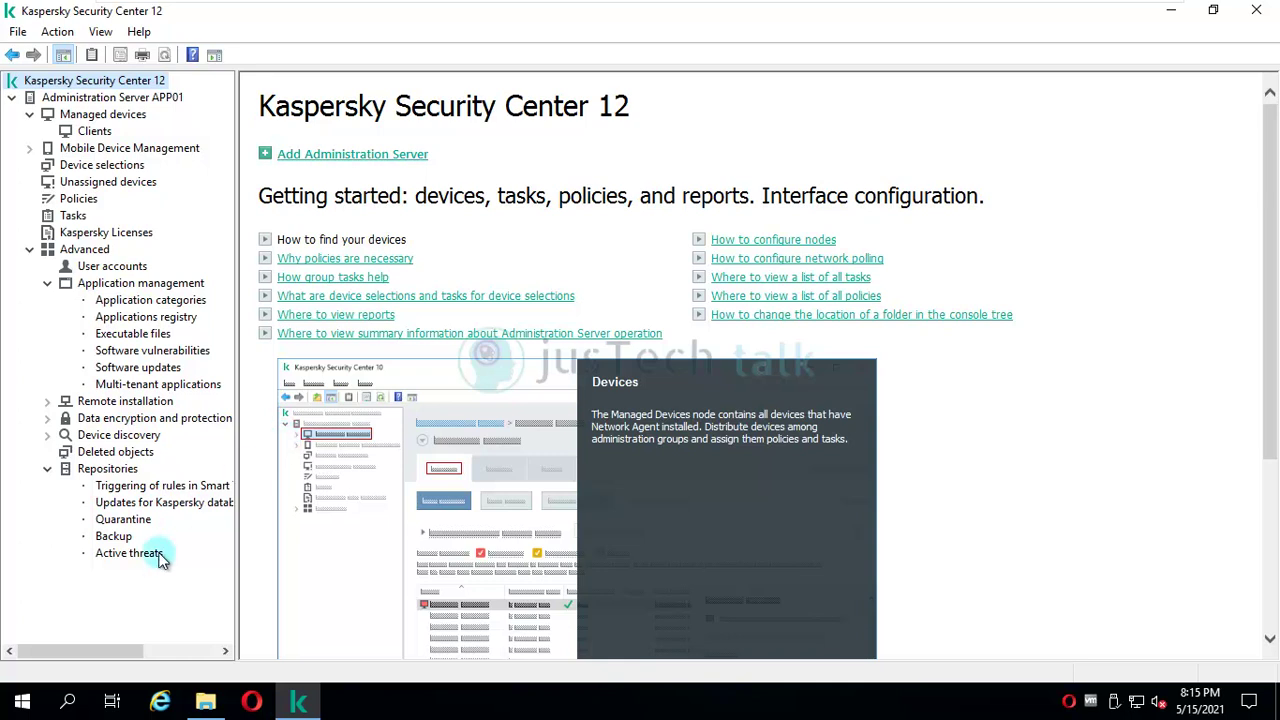
click(1251, 20)
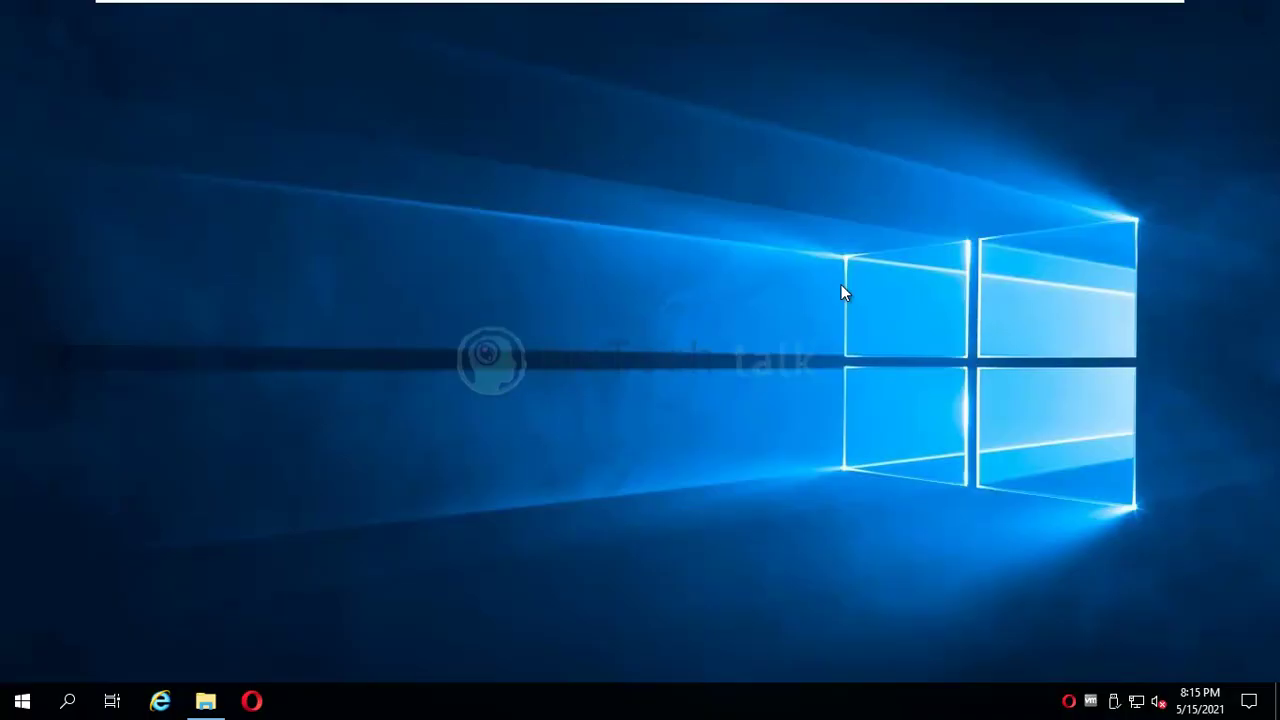
Run ksc_13_13.0.0.11247_full_en from the Downloads folder and start the full Kaspersky Security Center 13 installation.
click(205, 701)
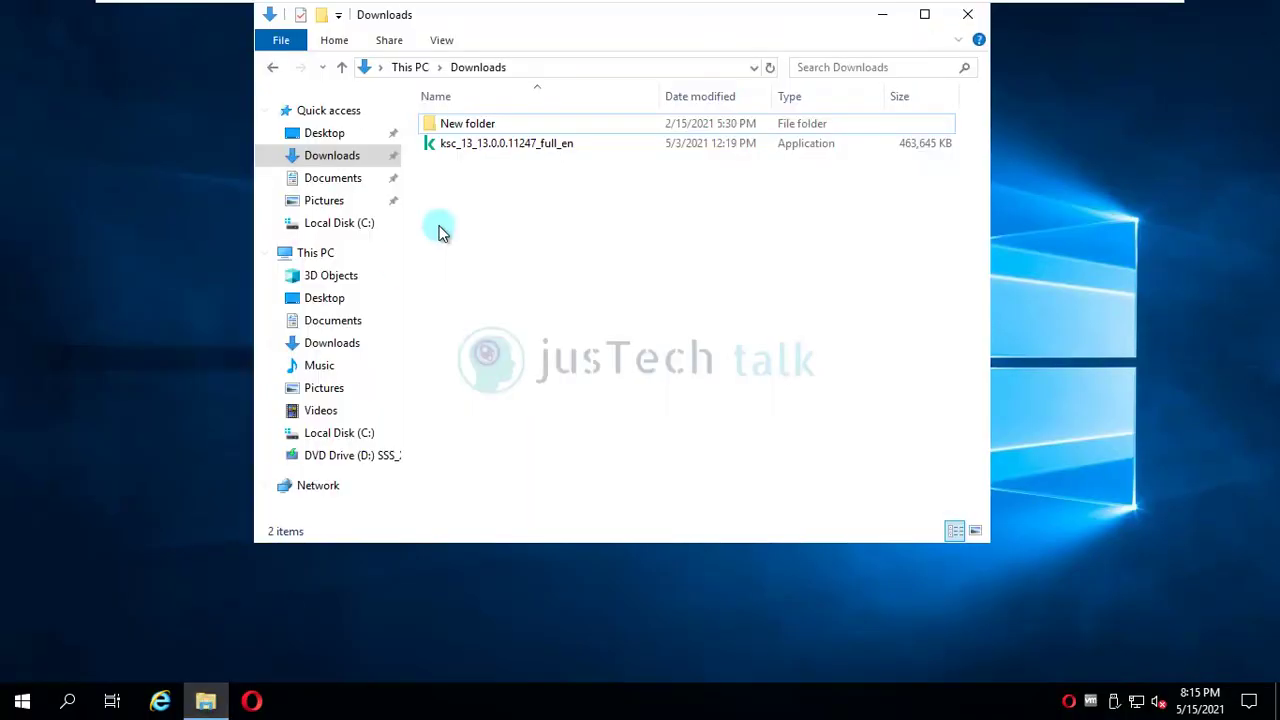
double_click(504, 144)
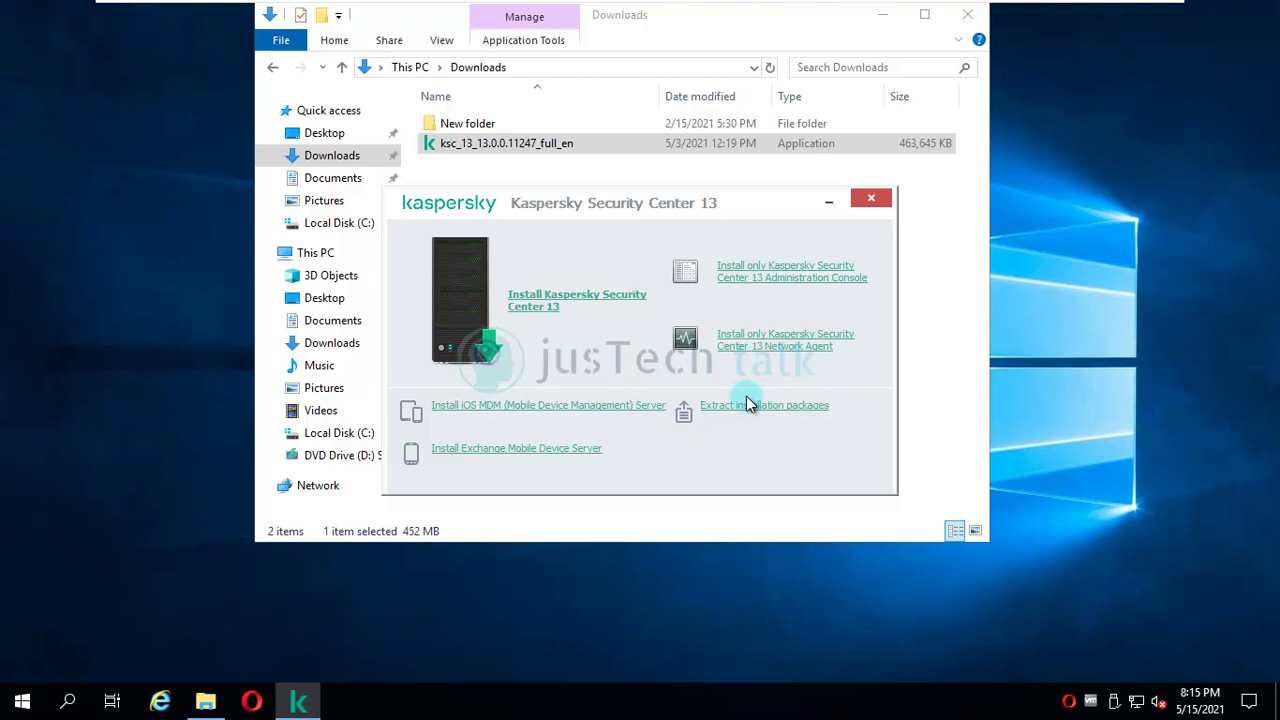
click(522, 296)
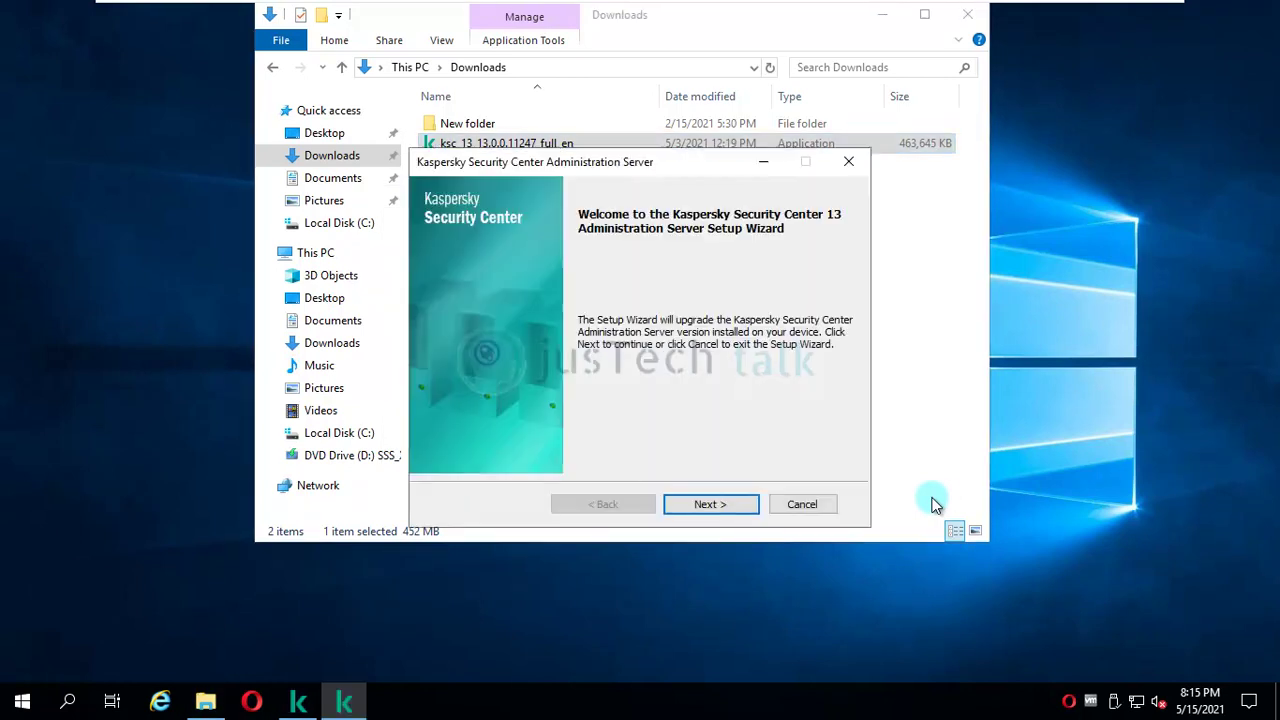
Minimize the Downloads window and advance the Administration Server setup wizard past its welcome page.
mouse_move(900, 14)
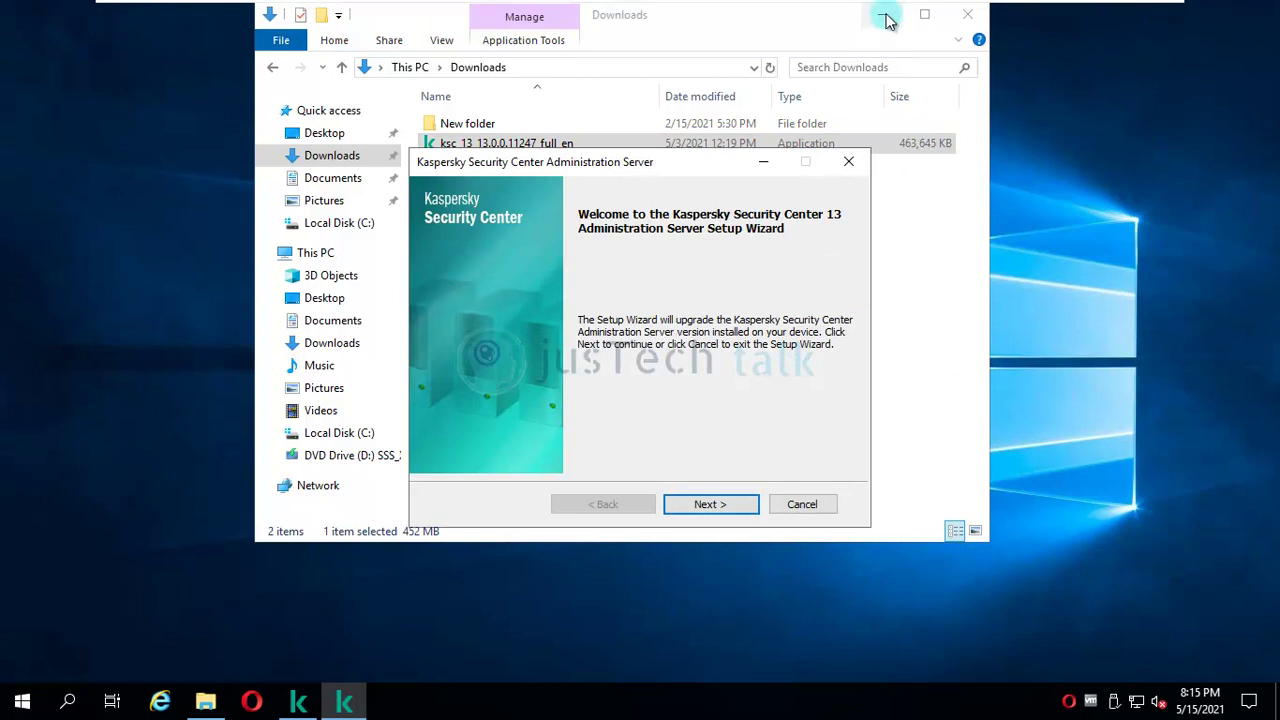
click(888, 16)
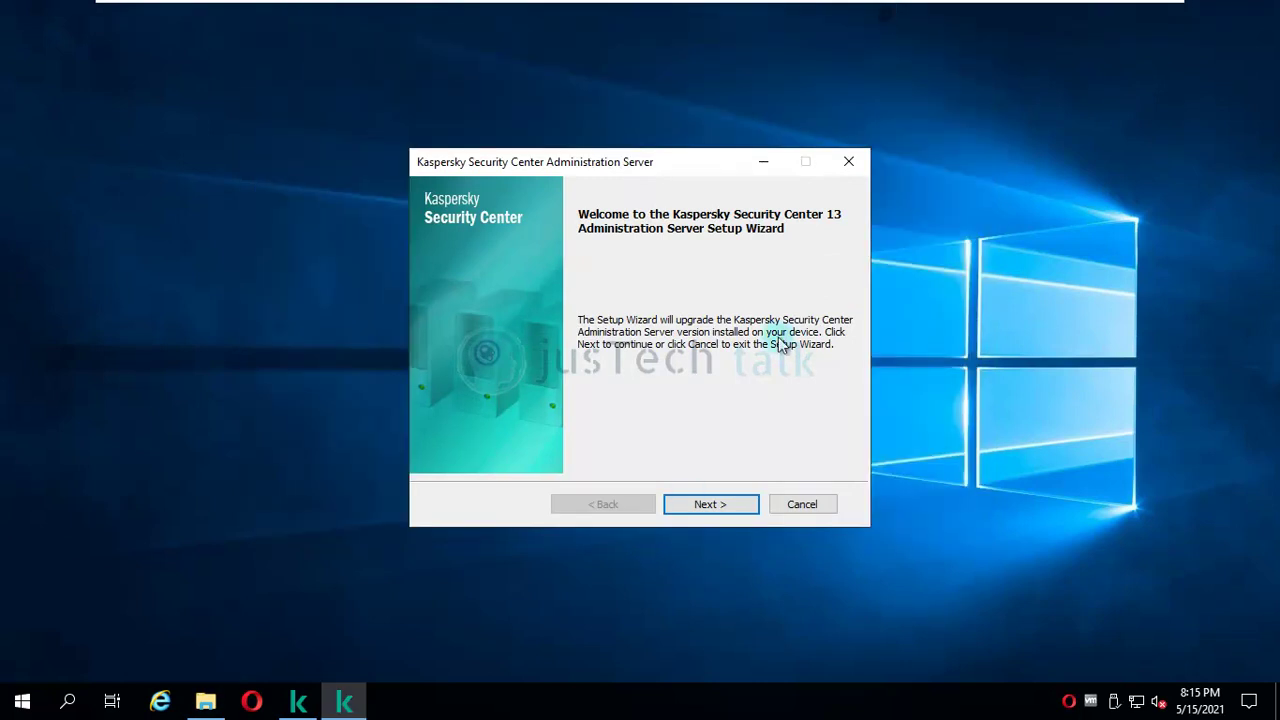
click(721, 503)
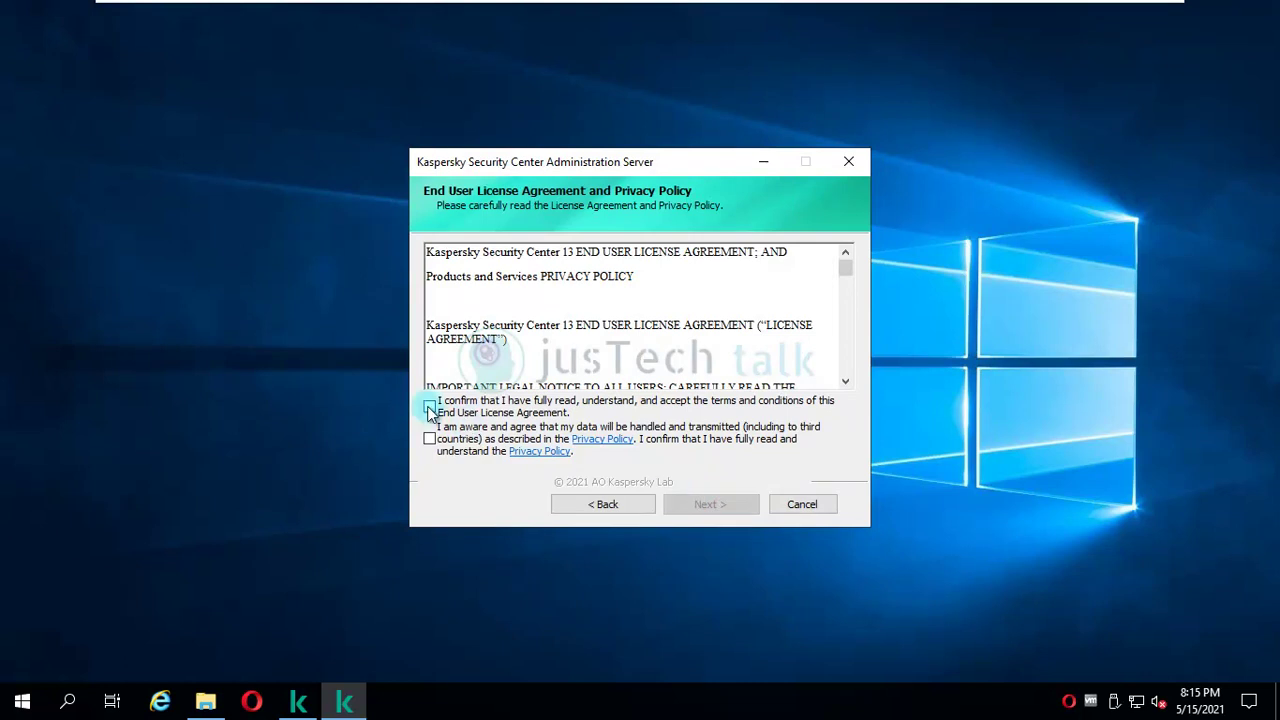
Accept the license agreement and privacy policy, and choose to upgrade both the Administration Server and the web-based console.
click(429, 406)
click(429, 438)
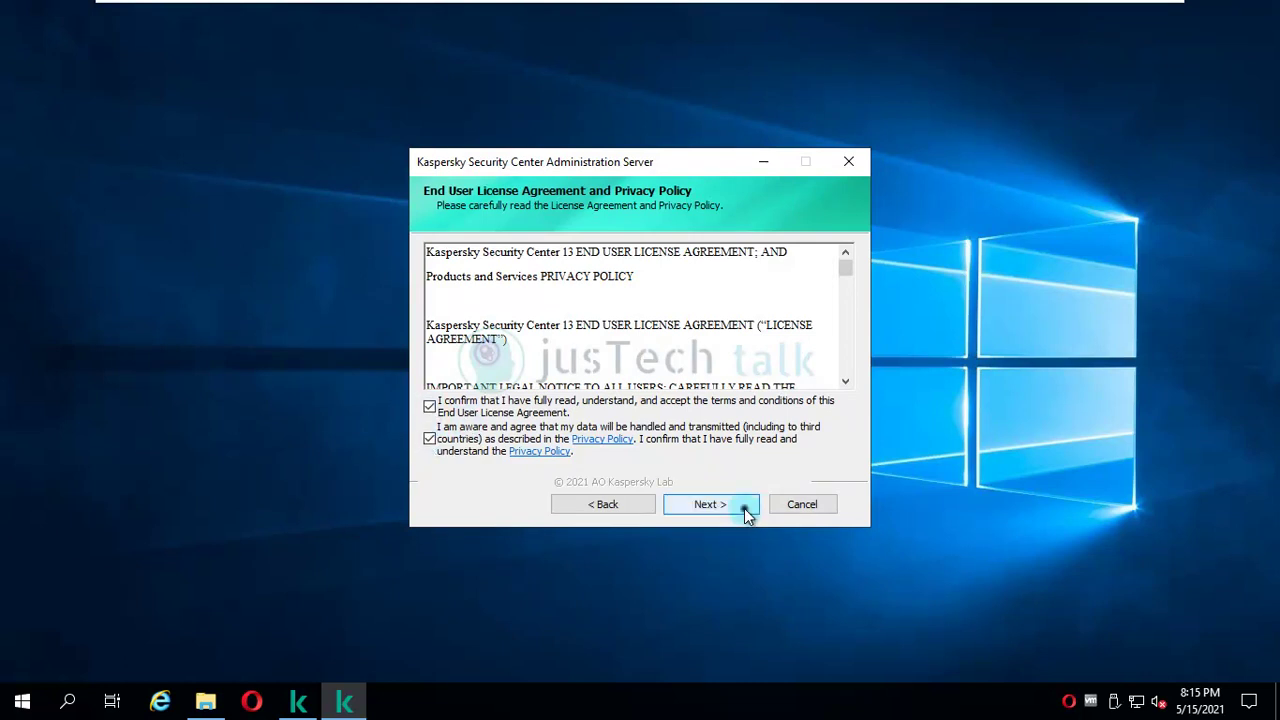
click(744, 508)
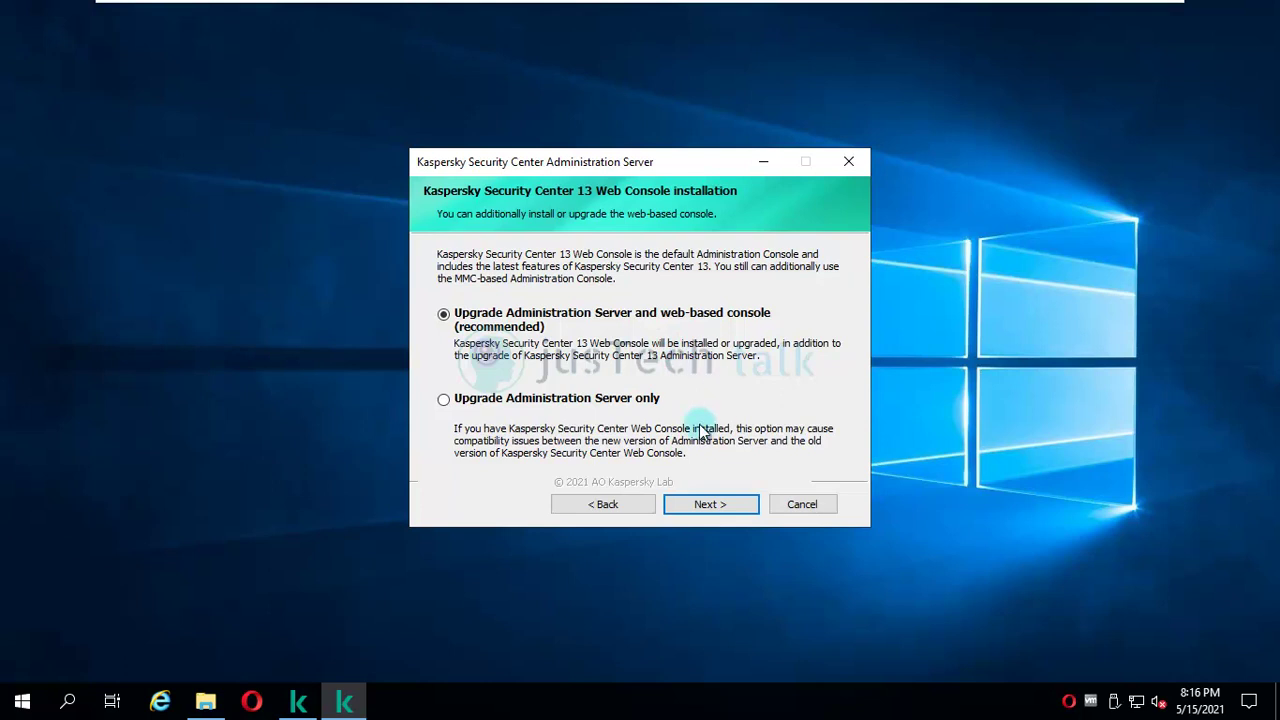
click(723, 503)
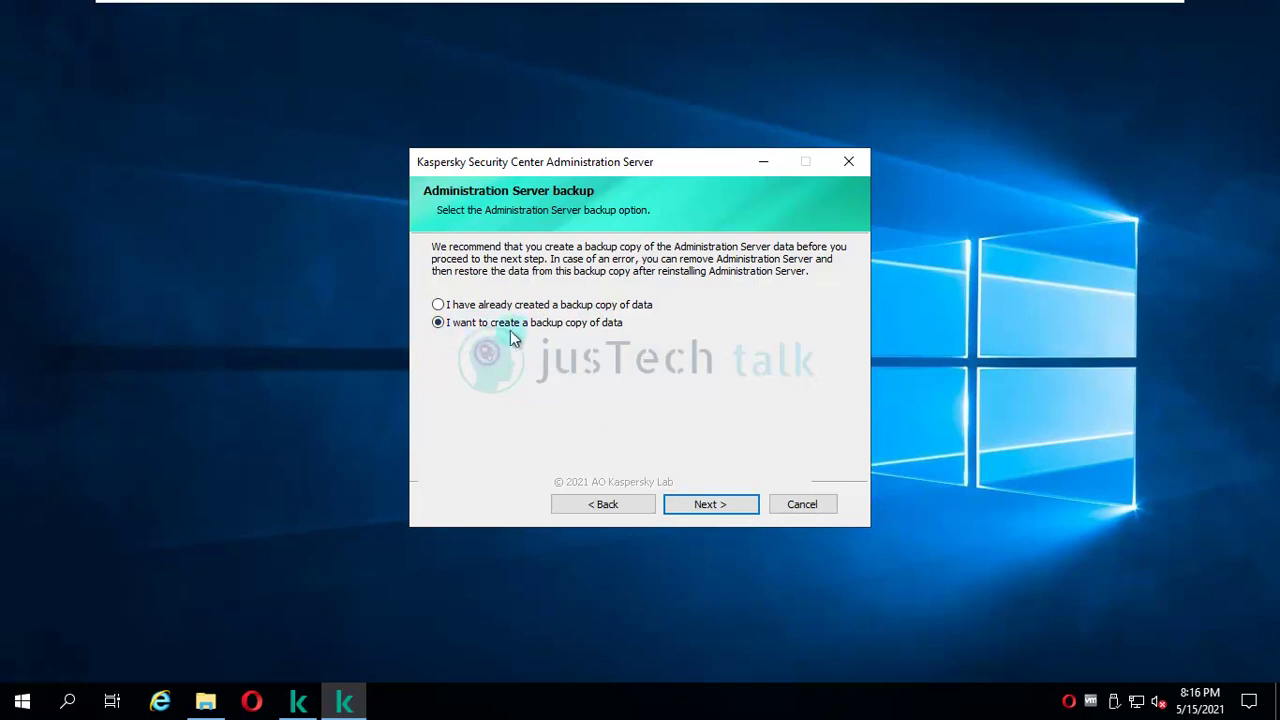
Create a backup copy of the Administration Server data in C:\ProgramData\KasperskySC\SC_Backup, entering and confirming the backup password.
click(719, 508)
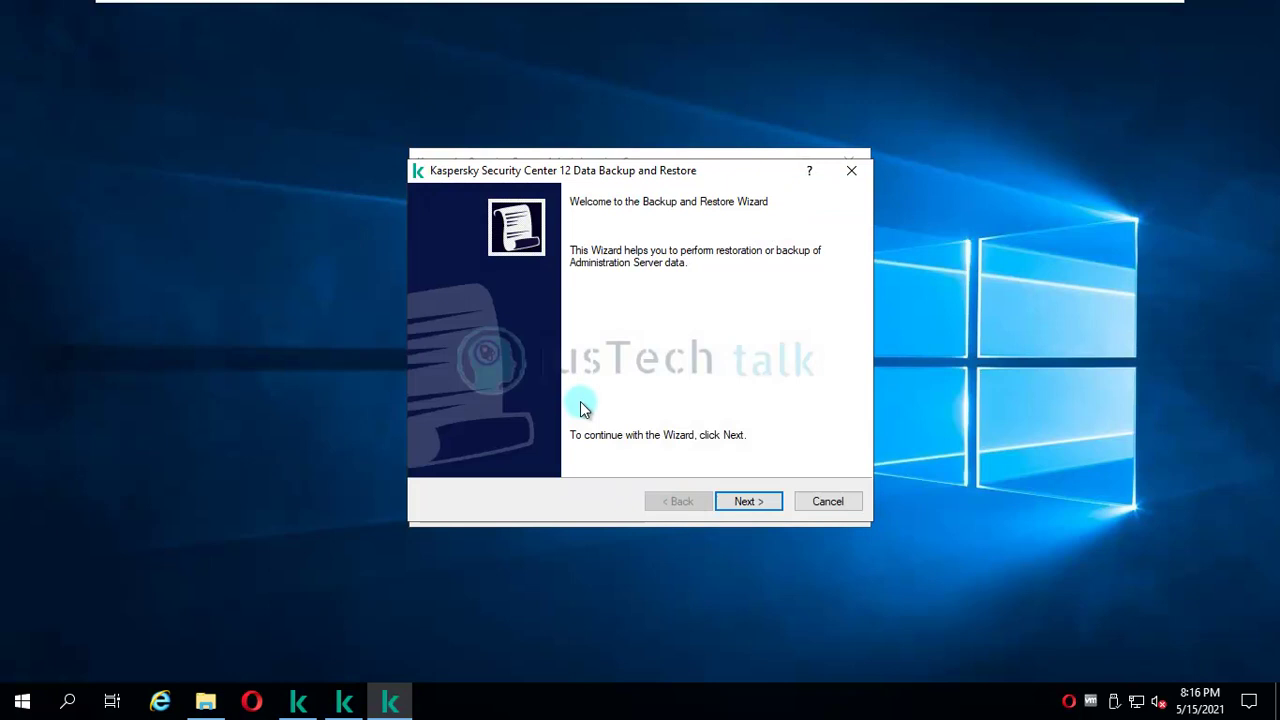
click(750, 502)
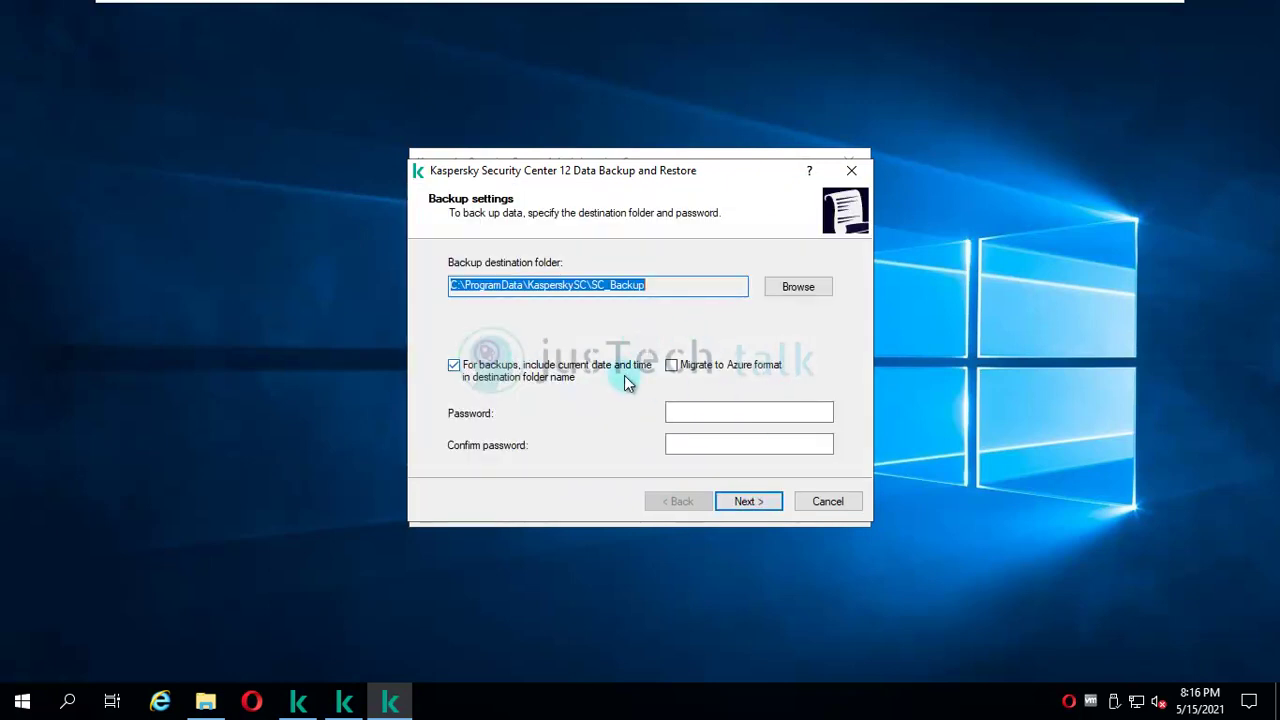
click(752, 415)
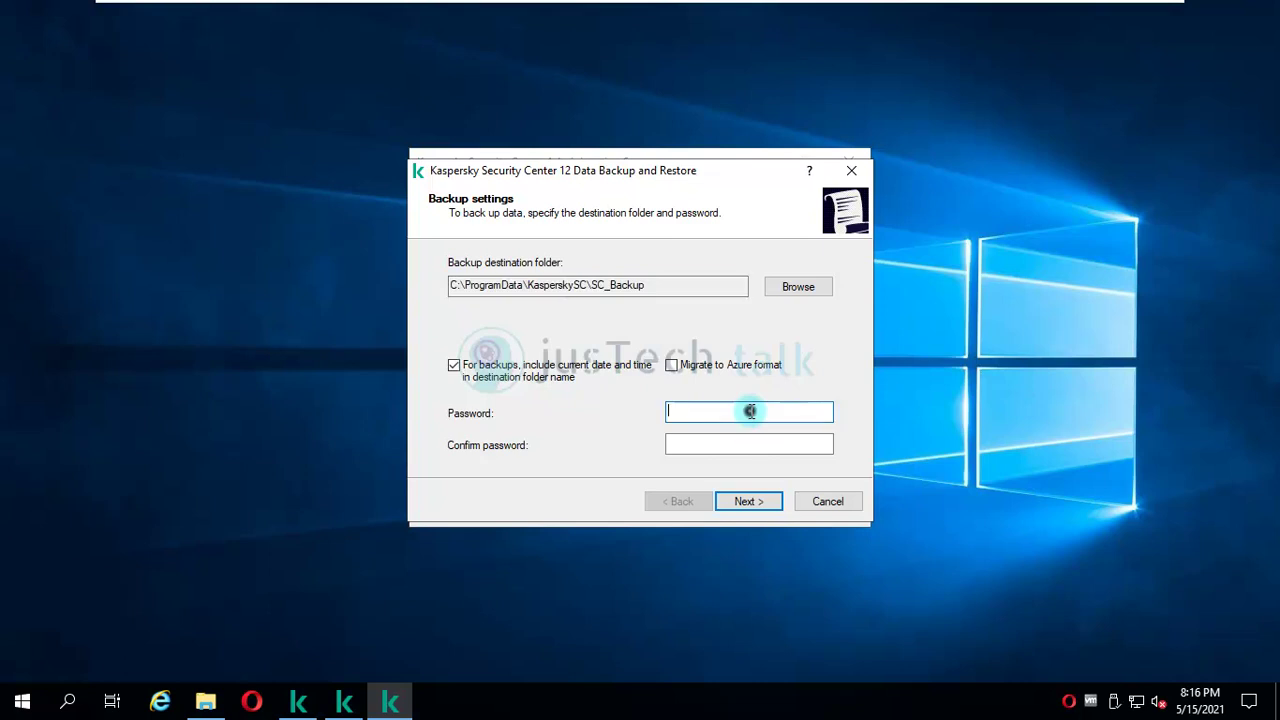
text(********)
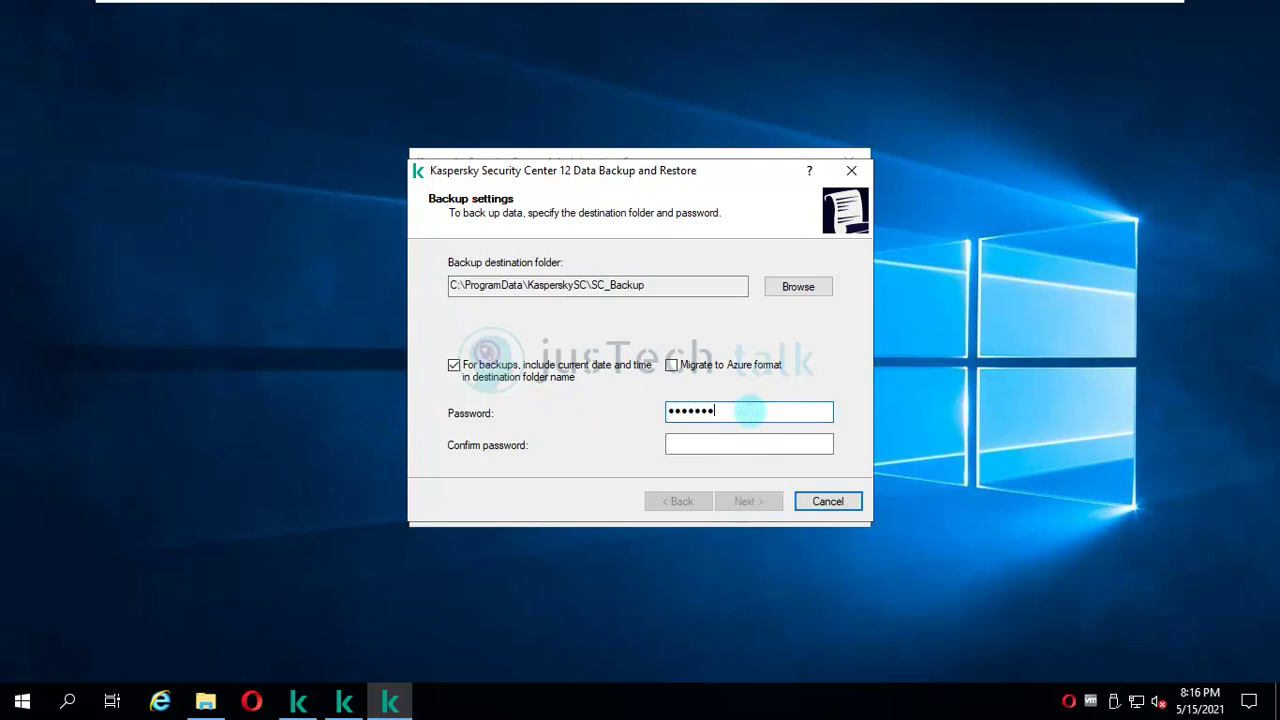
key(Tab)
text(********)
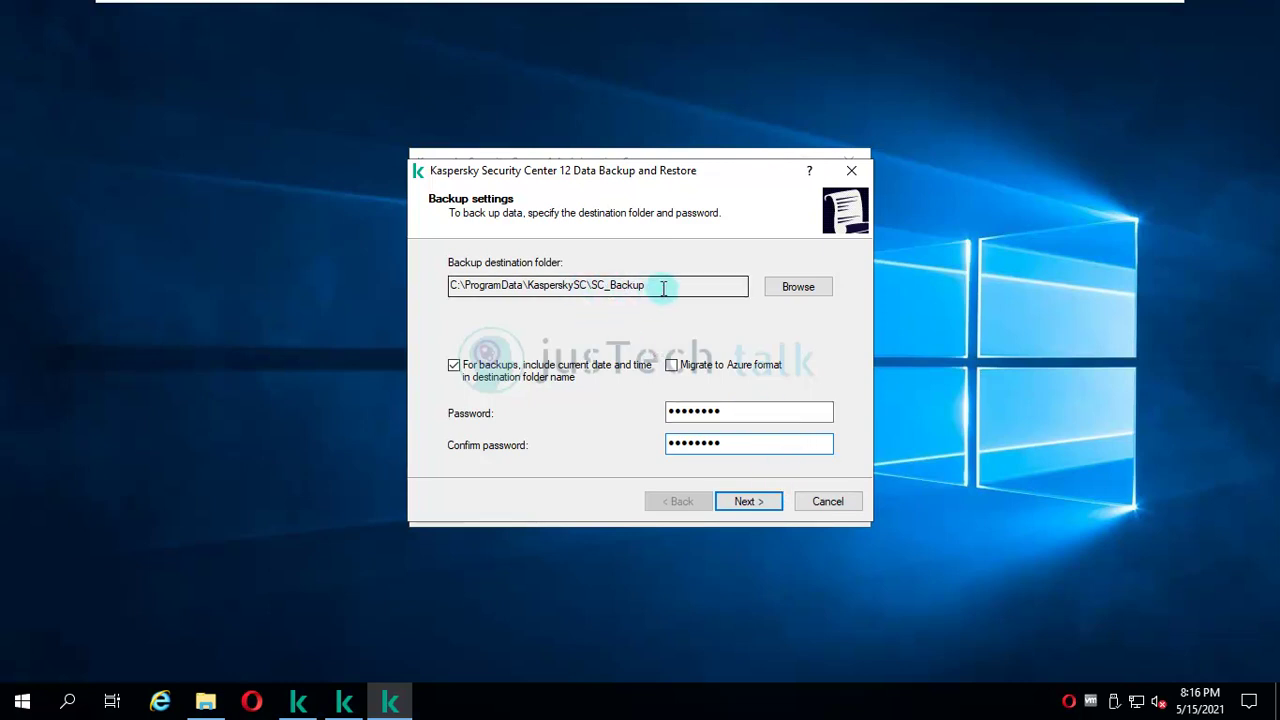
drag(661, 286, 440, 279)
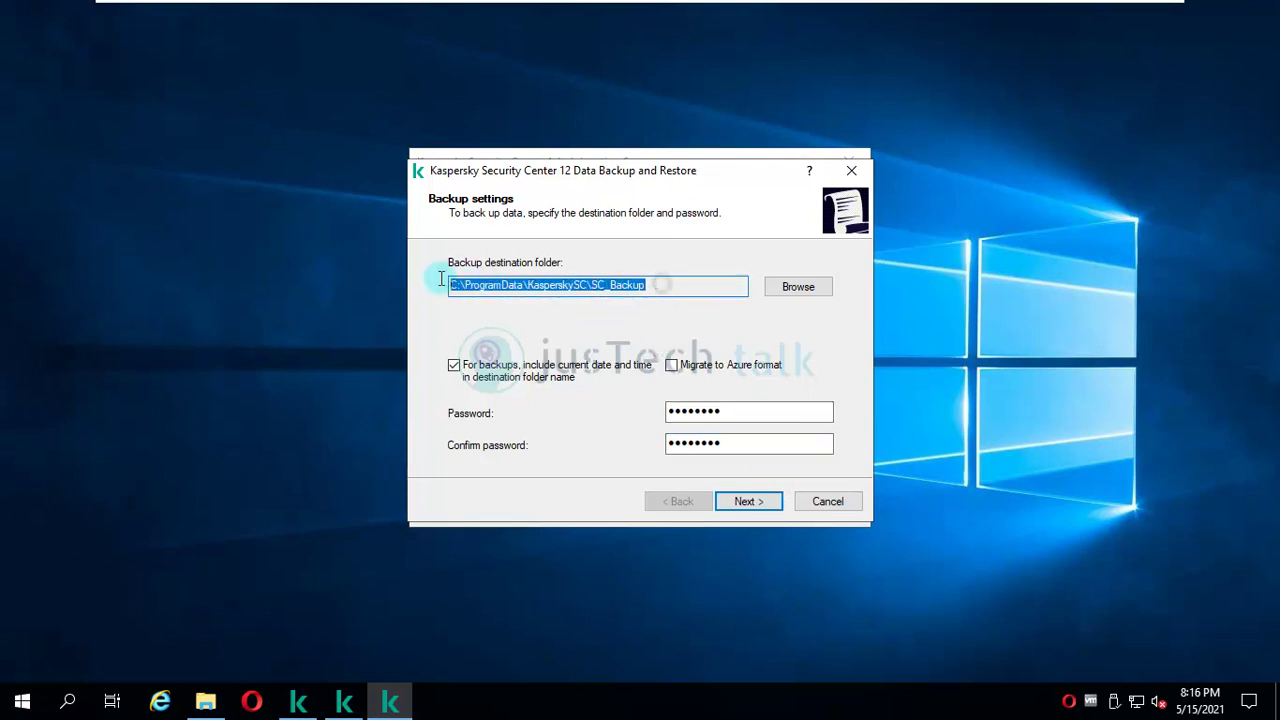
click(750, 502)
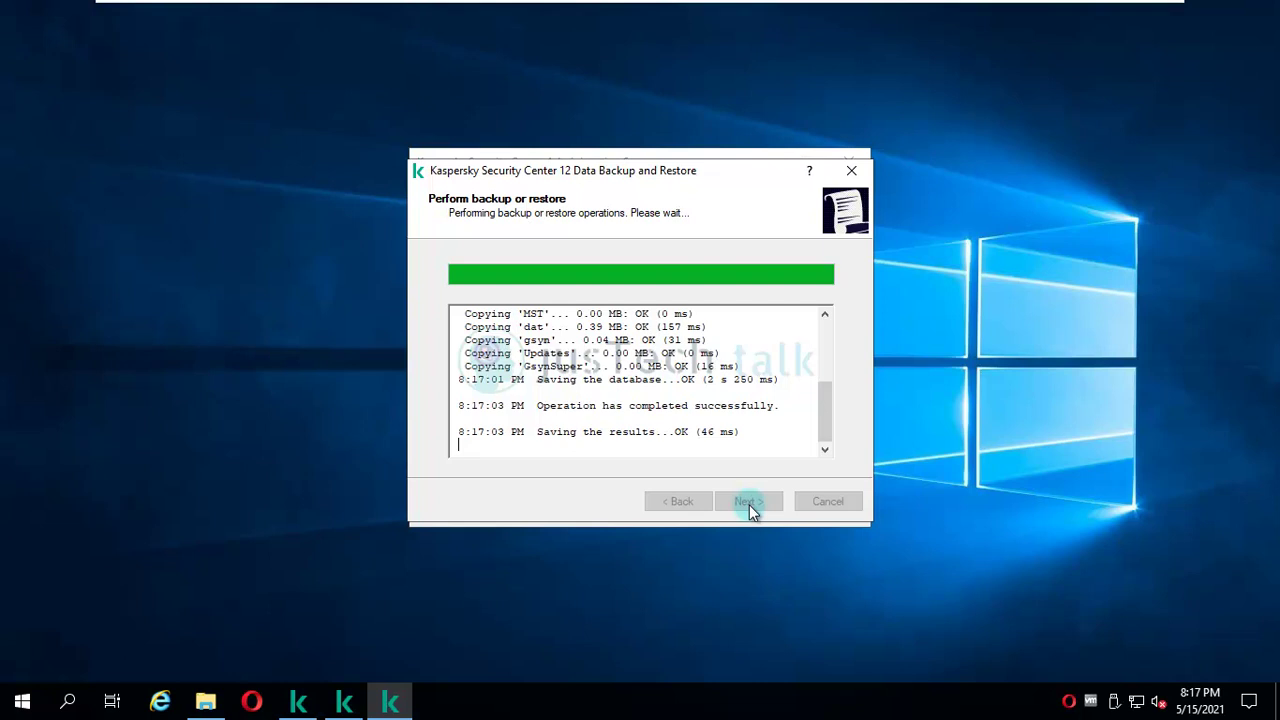
Look through the Kaspersky Security Center 12 program group for the Kaspersky Backup Utility.
click(22, 700)
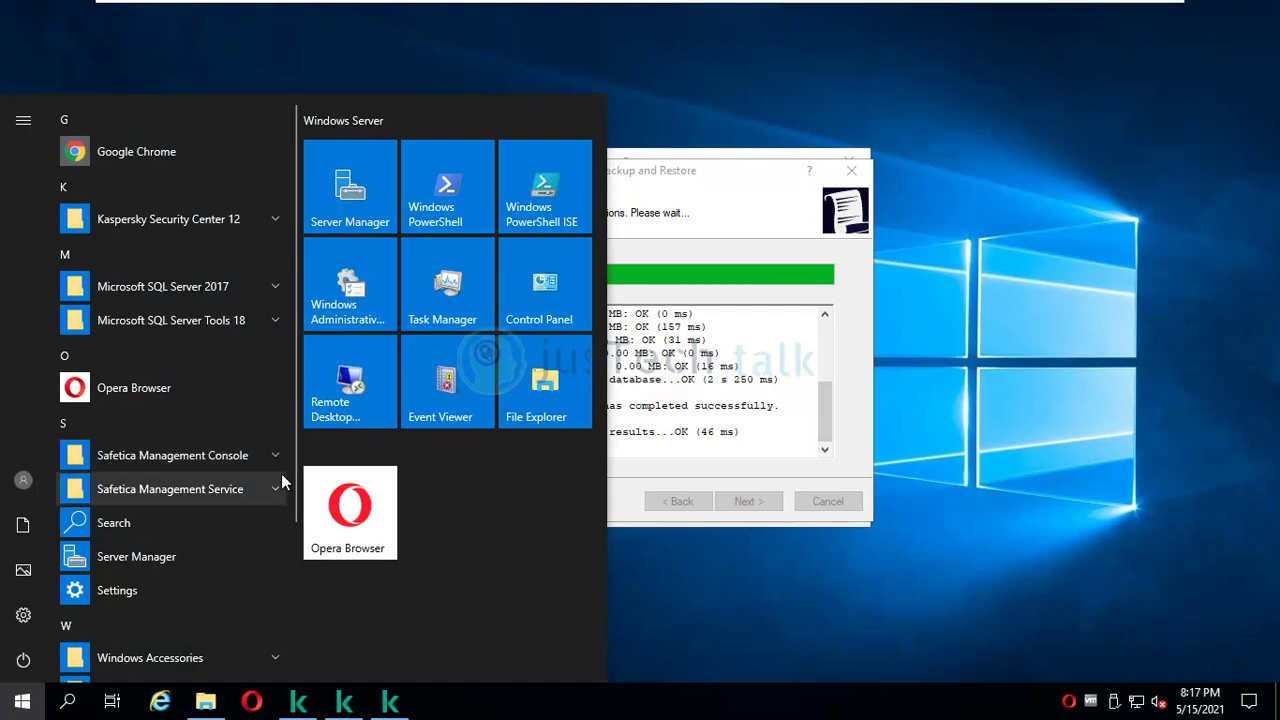
click(281, 216)
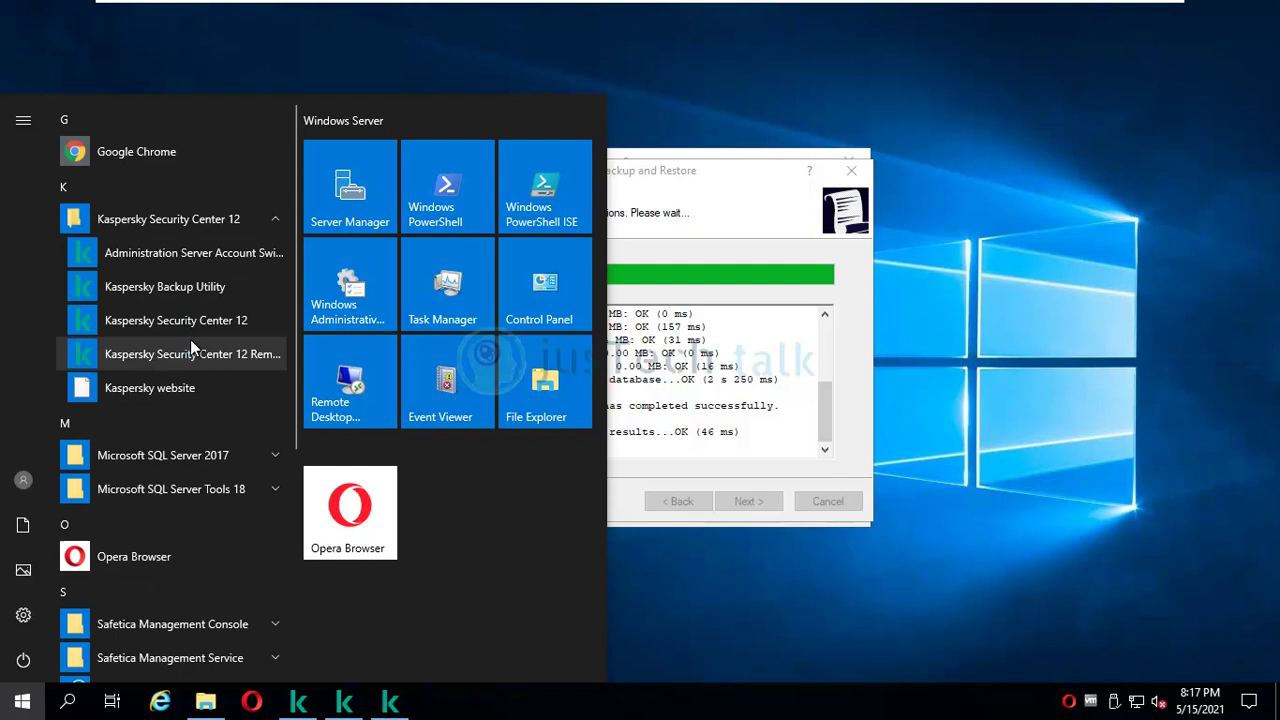
click(762, 200)
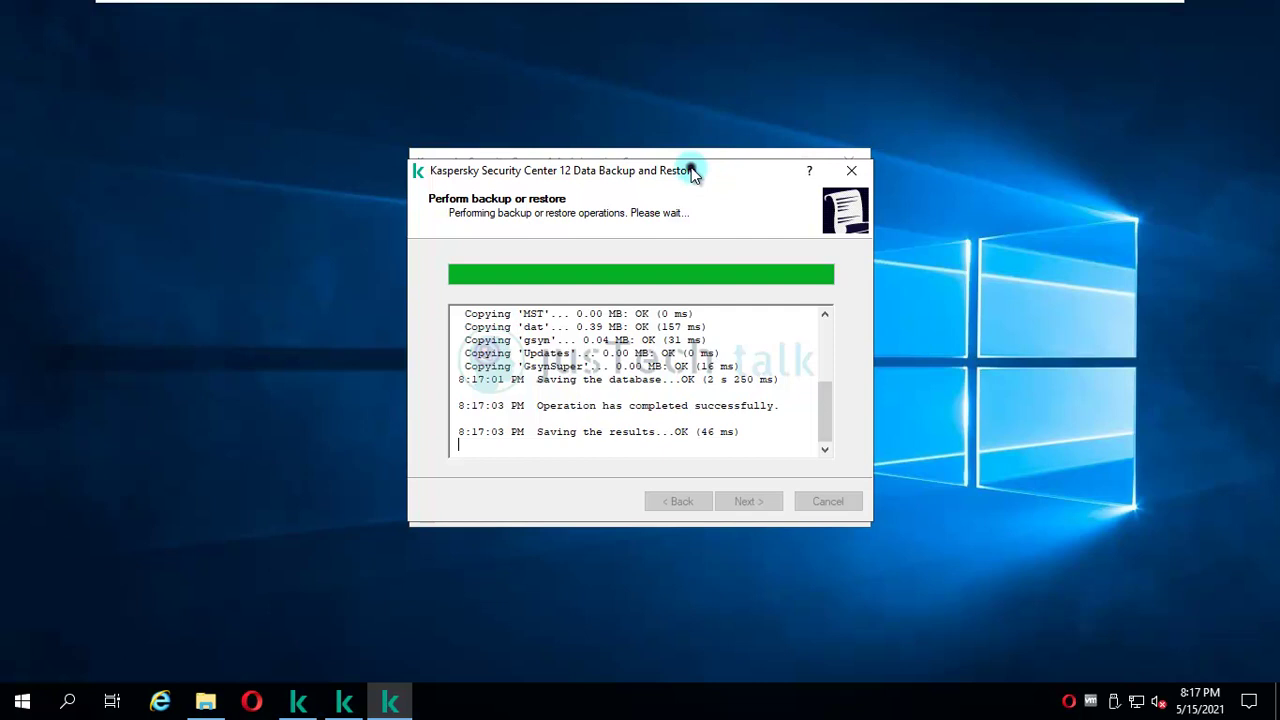
Move the Data Backup and Restore window off the setup wizard and review the backup log.
drag(694, 168, 954, 242)
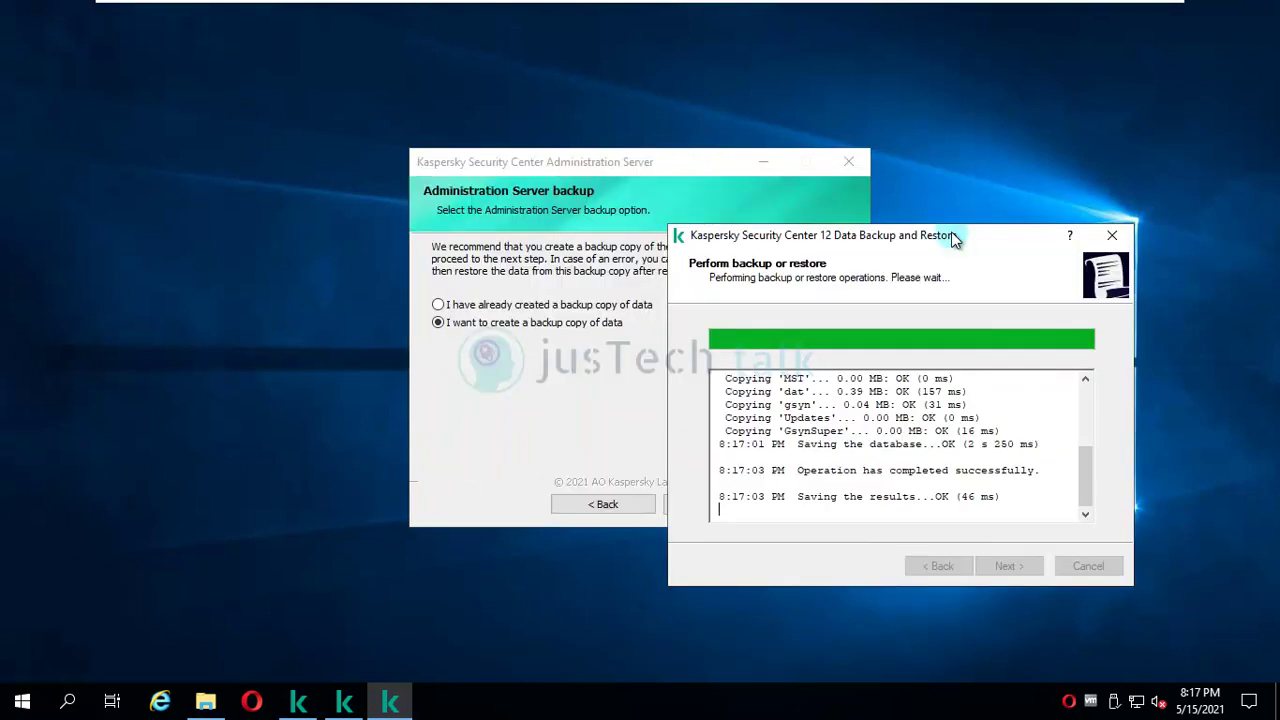
click(693, 156)
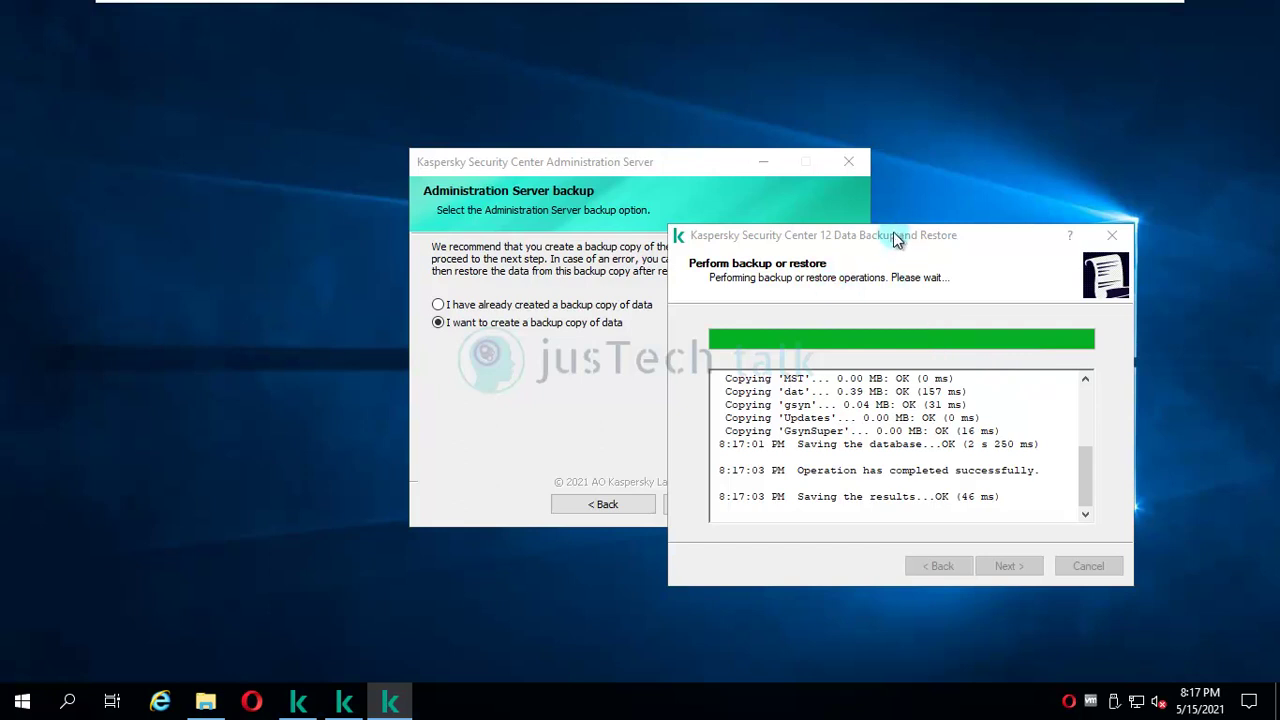
drag(892, 236, 835, 229)
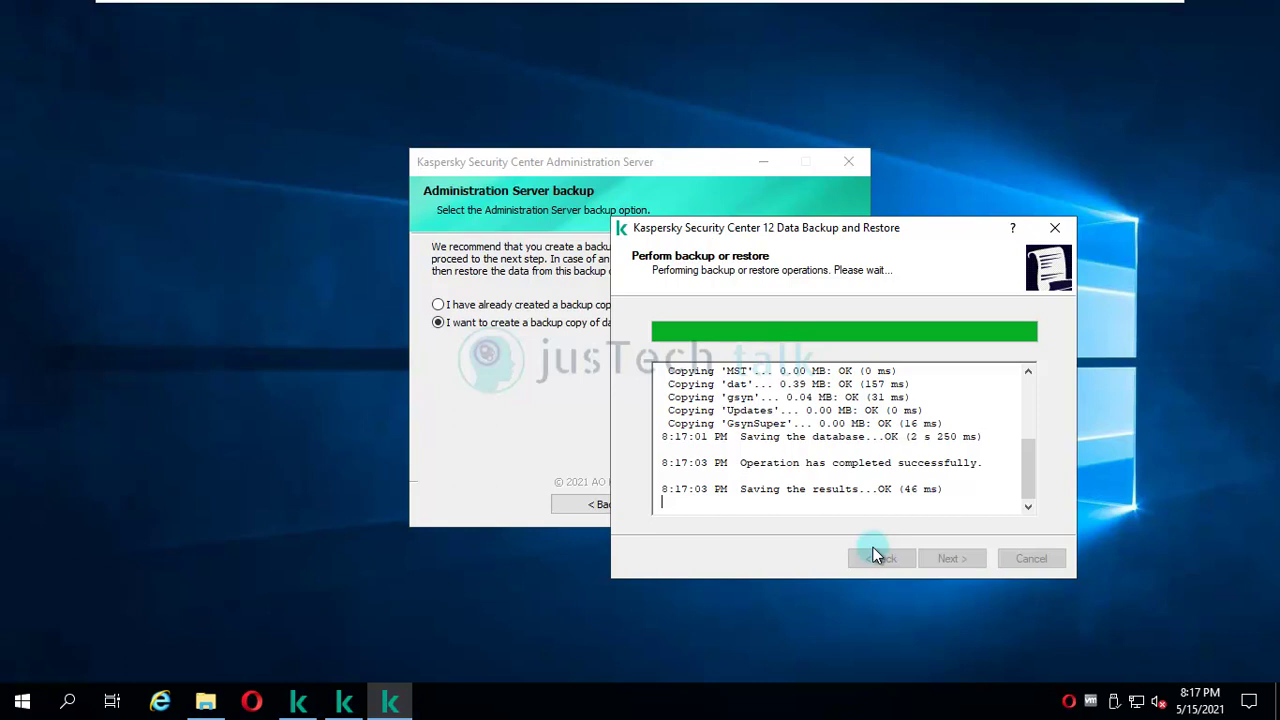
drag(1029, 457, 1033, 421)
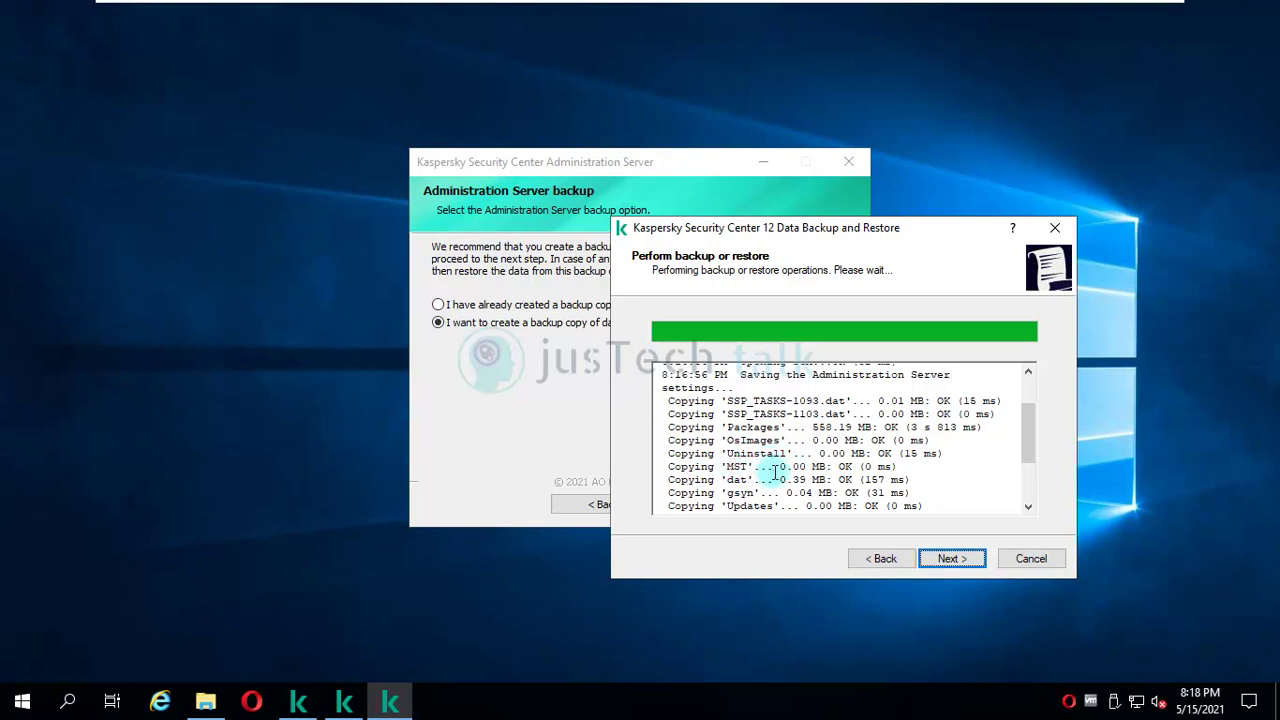
drag(1029, 428, 1036, 477)
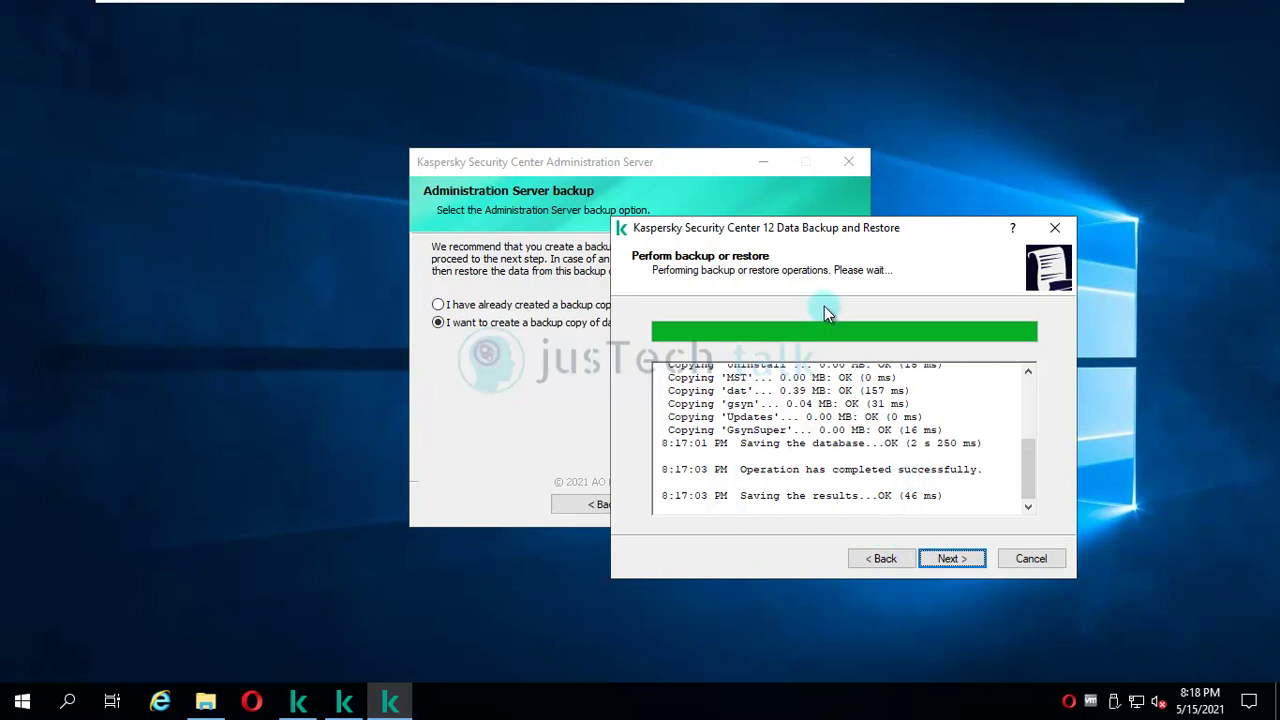
Complete the Data Backup and Restore wizard and start the Administration Server upgrade.
click(946, 558)
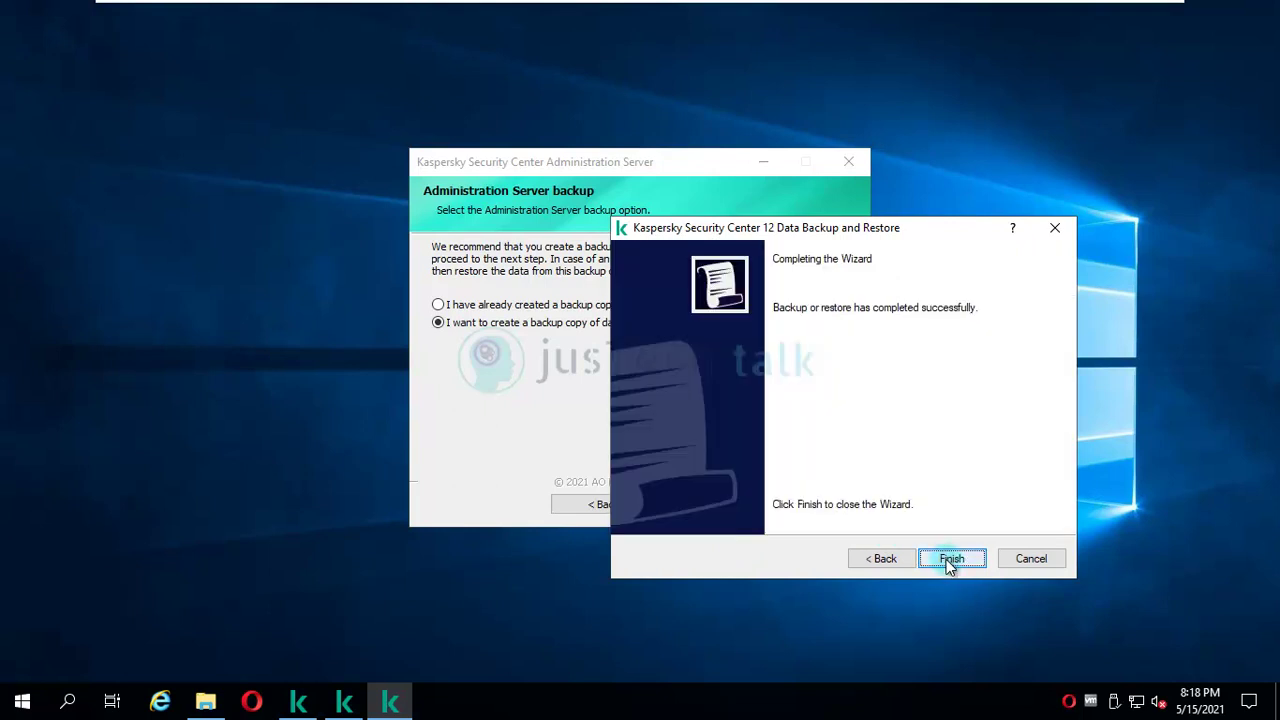
click(946, 558)
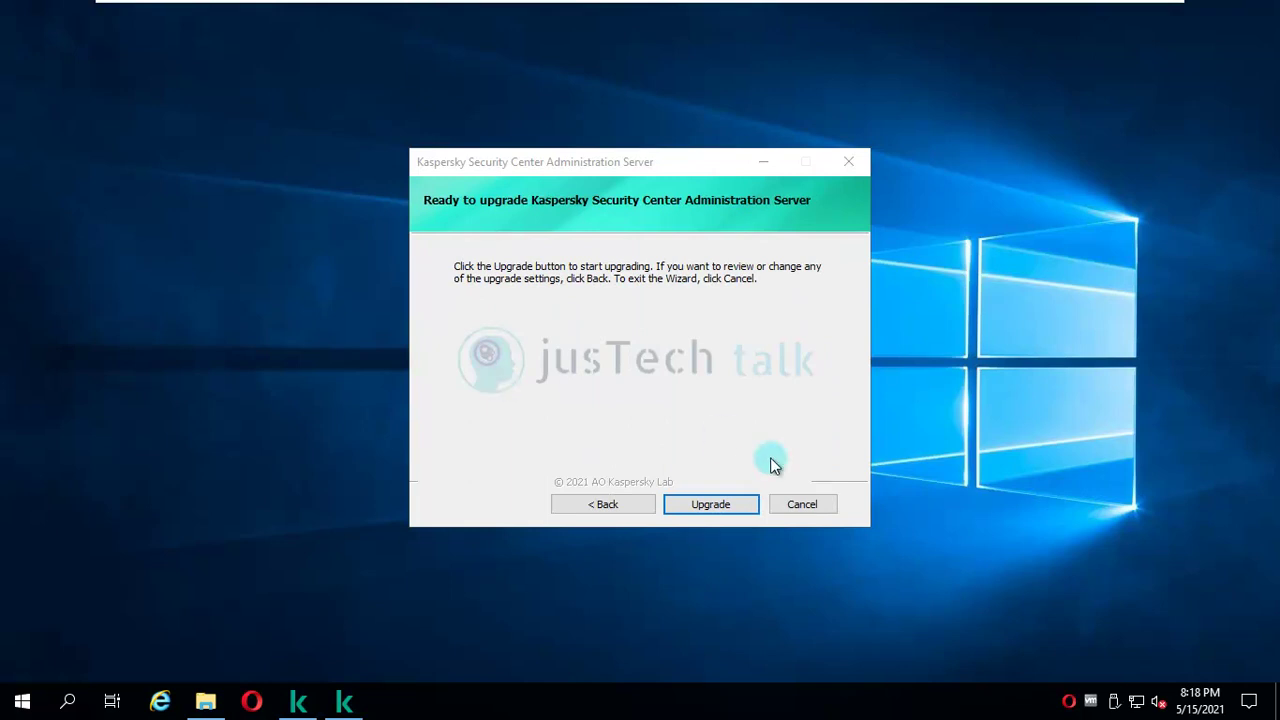
click(726, 504)
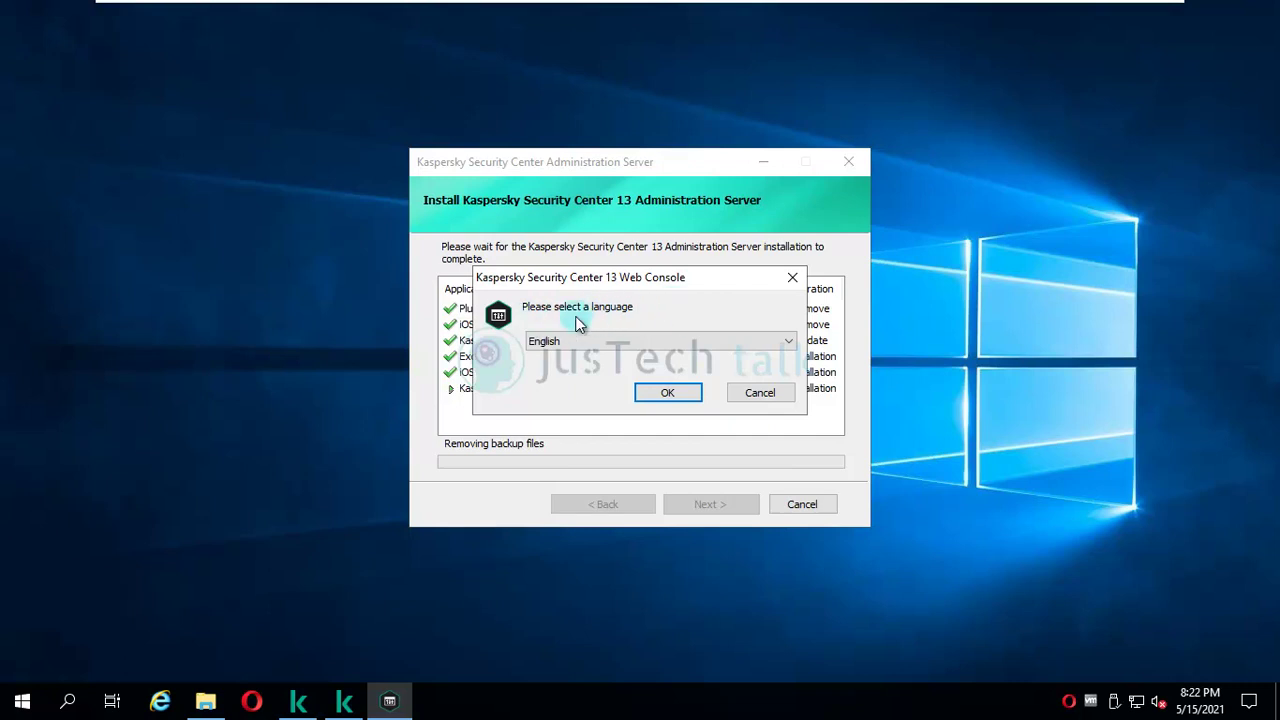
Set up the Web Console in English with the Upgrade option and accept its license agreement.
click(677, 393)
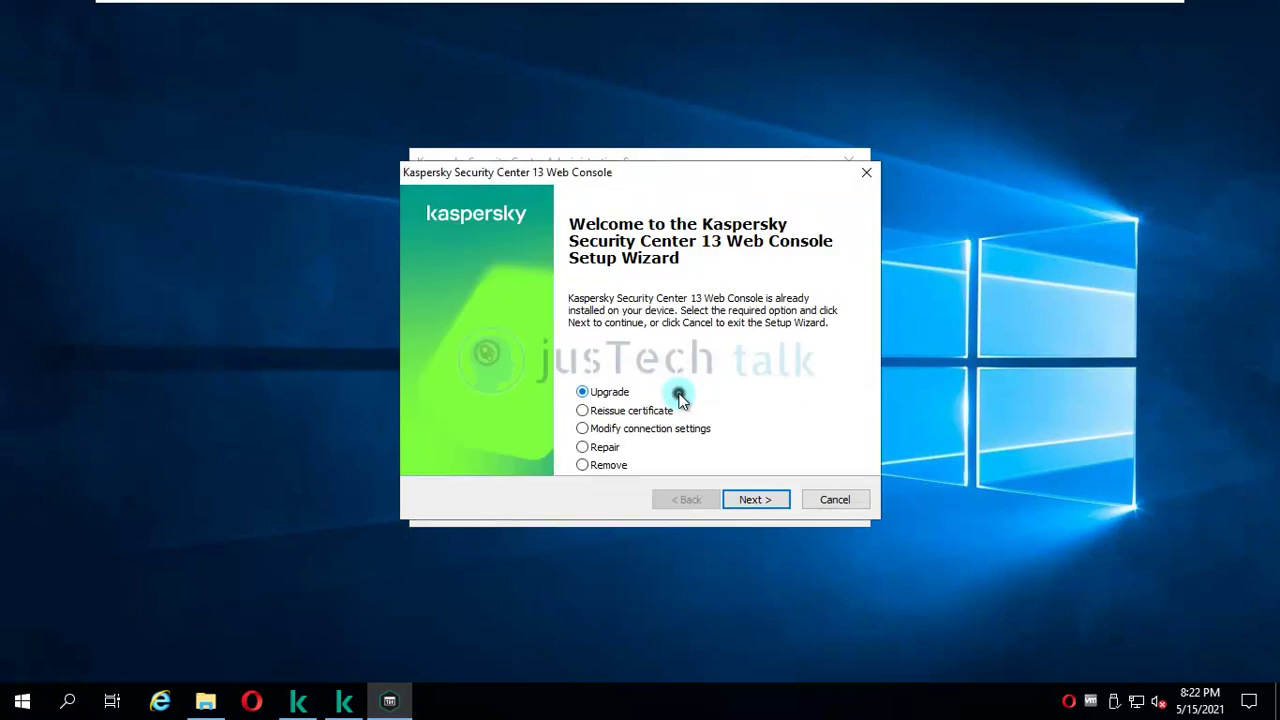
click(763, 503)
click(497, 446)
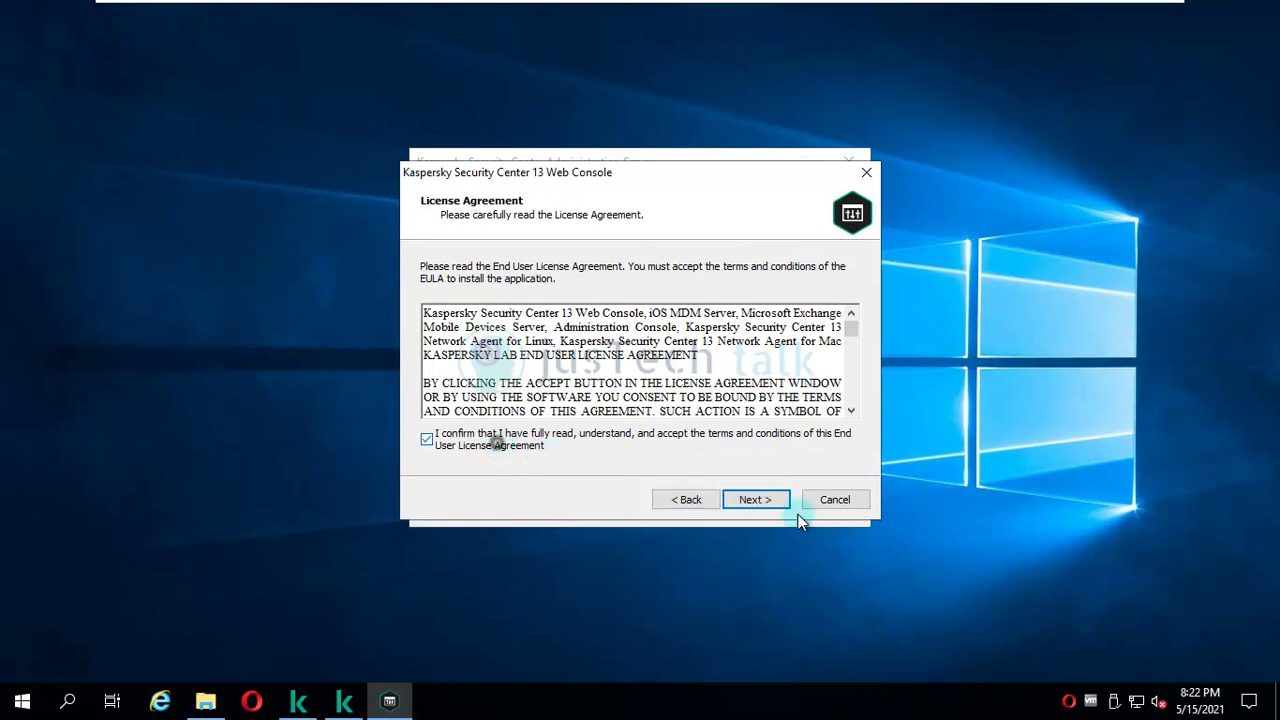
click(750, 499)
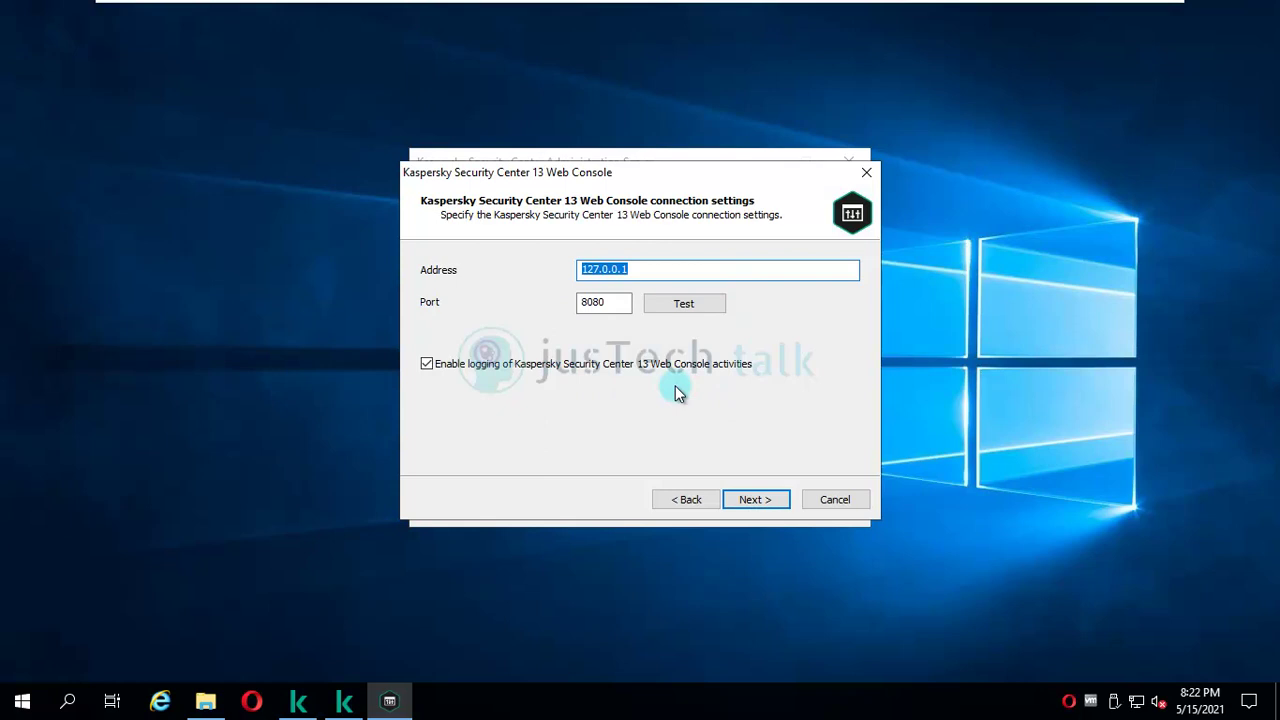
Test port 8080 on 127.0.0.1 and keep the Web Console connection settings with activity logging enabled.
click(687, 305)
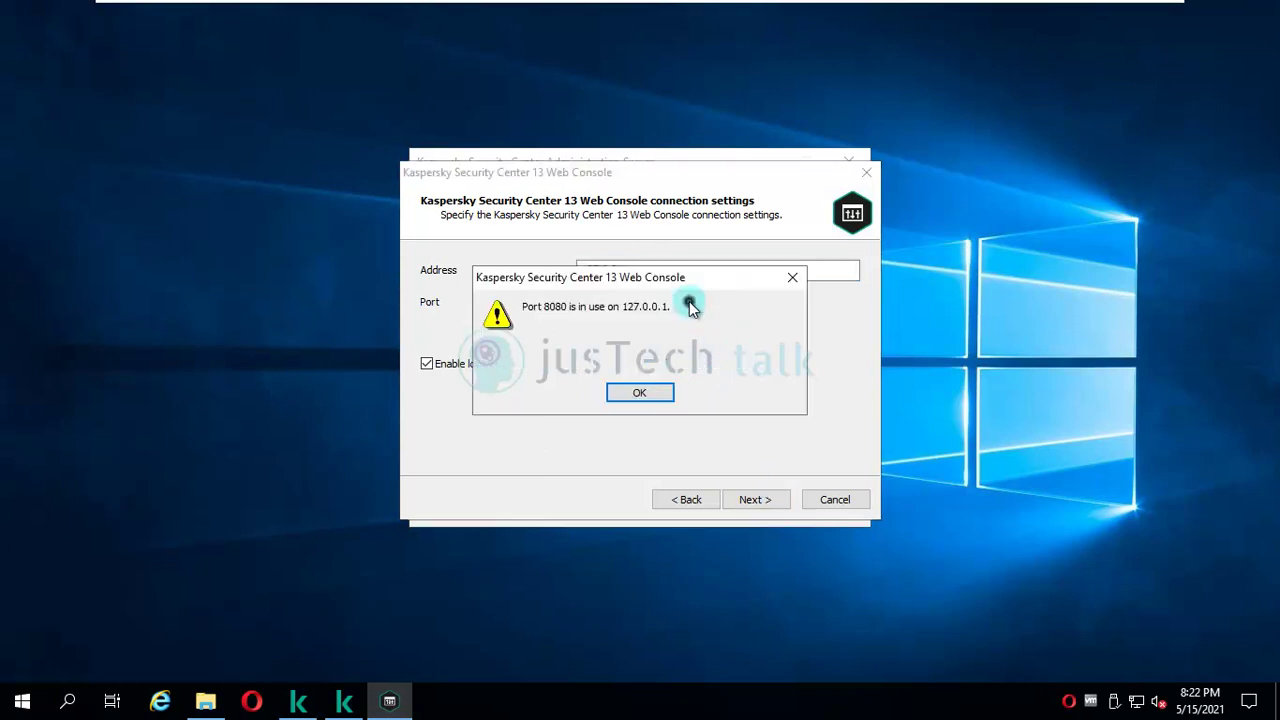
click(648, 398)
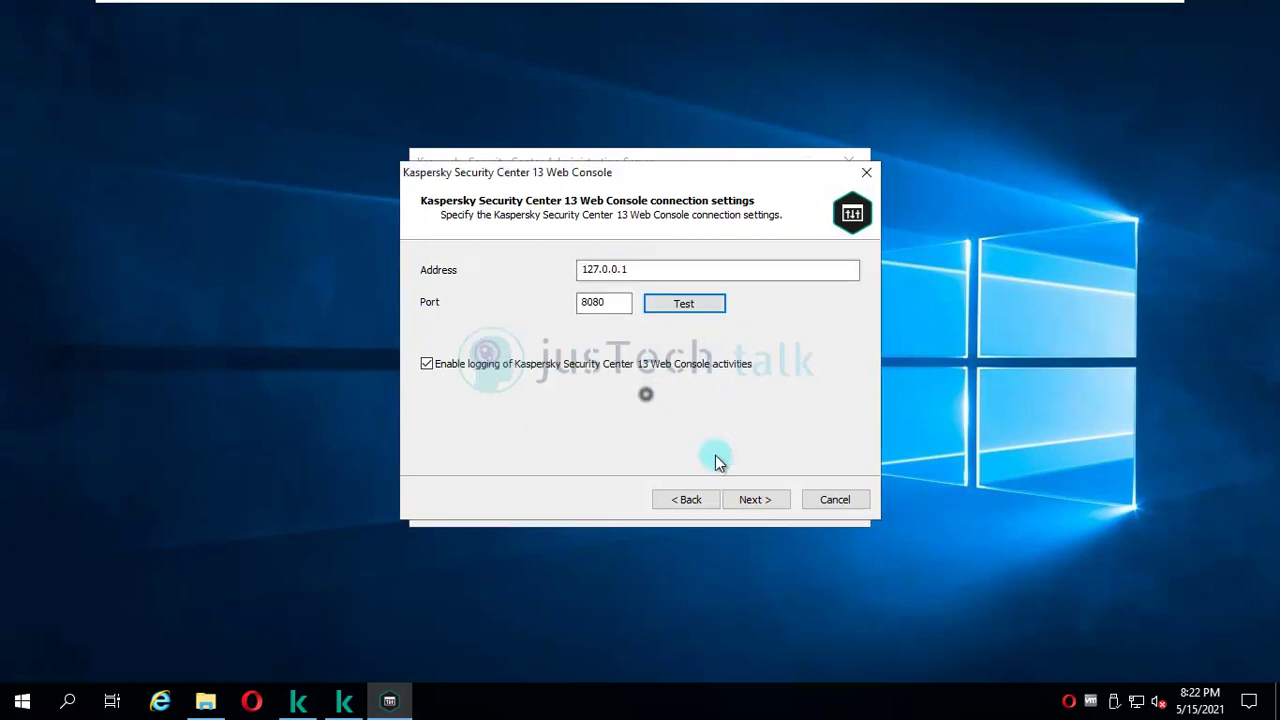
click(757, 500)
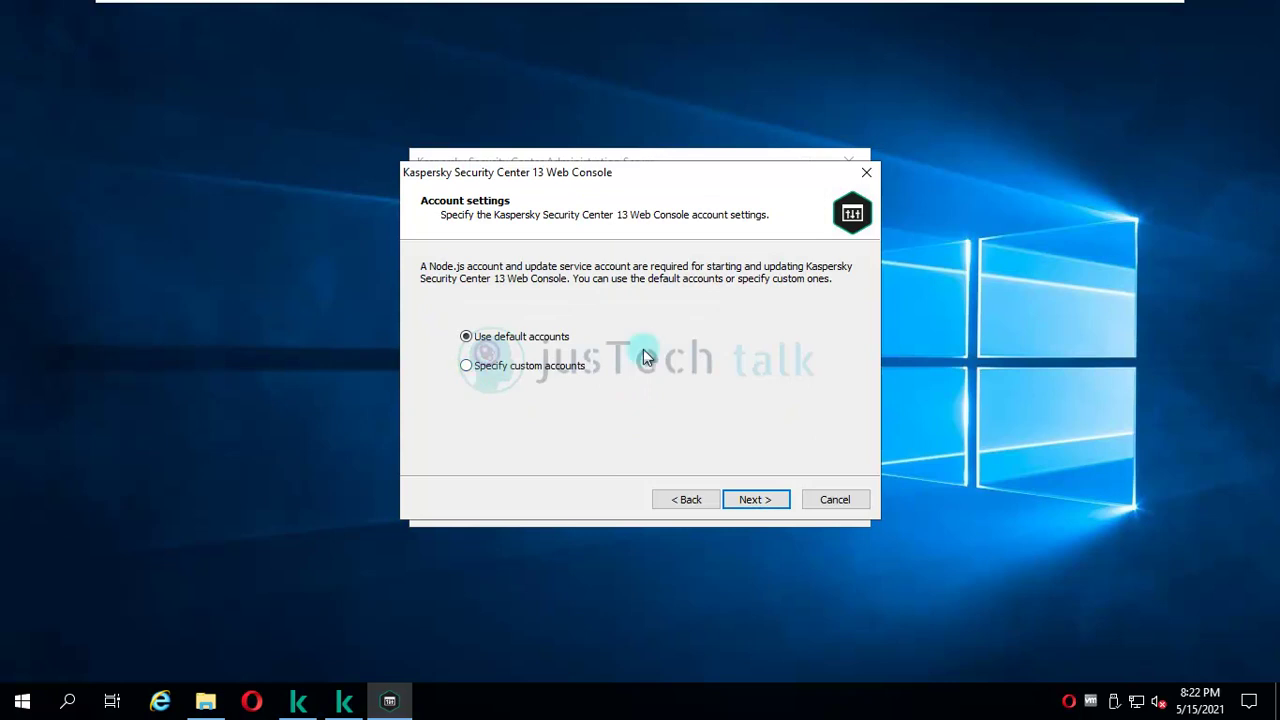
Use the default accounts and a newly generated certificate for domain APPSRV01, and start the Web Console upgrade.
click(757, 500)
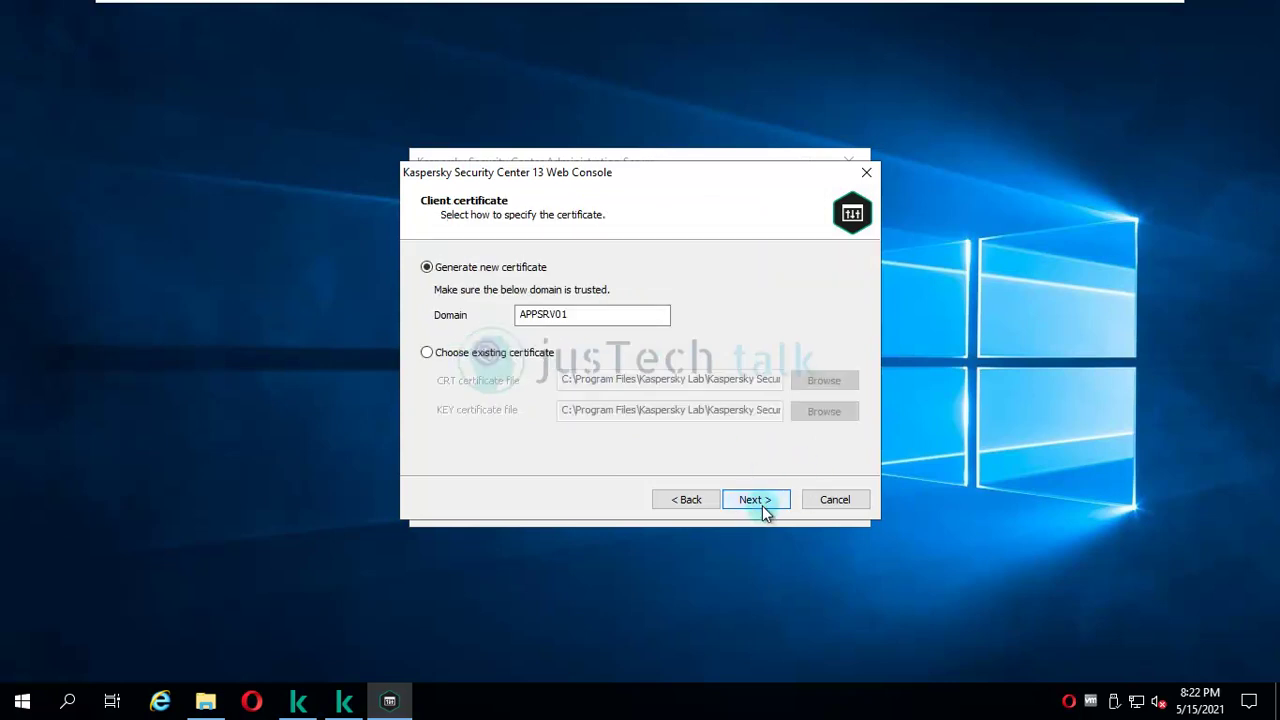
click(762, 505)
click(760, 500)
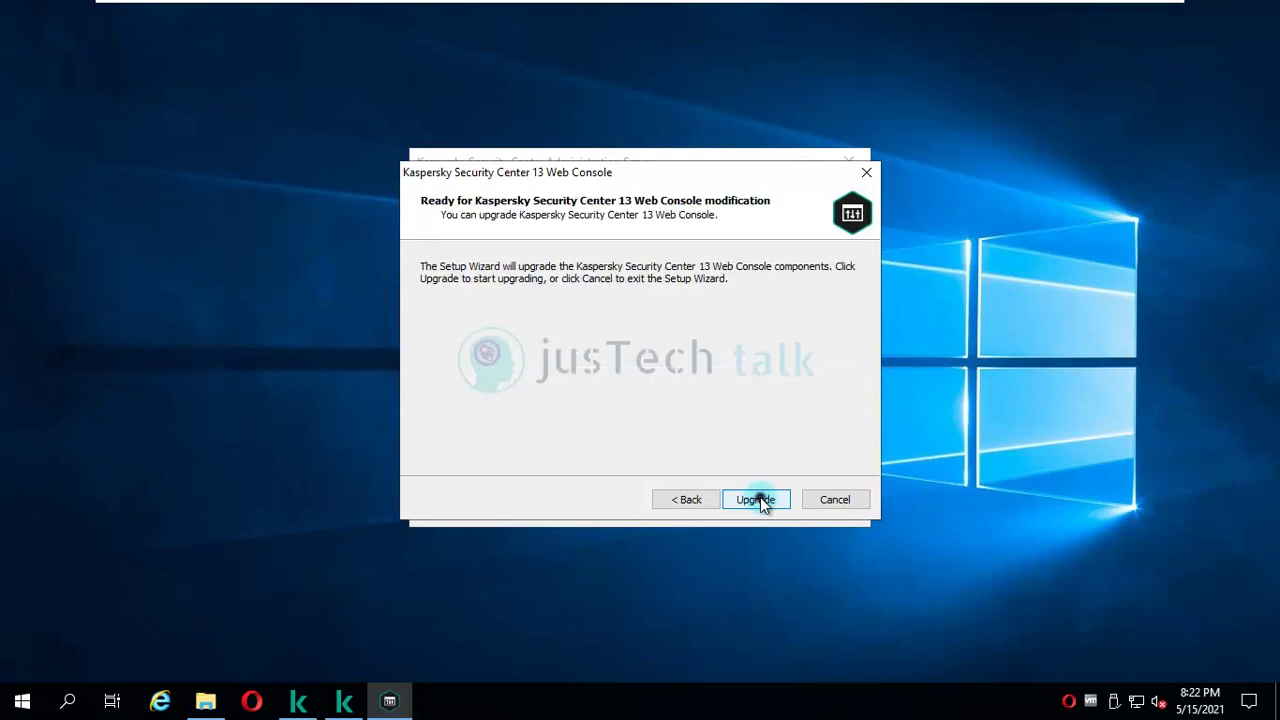
click(760, 500)
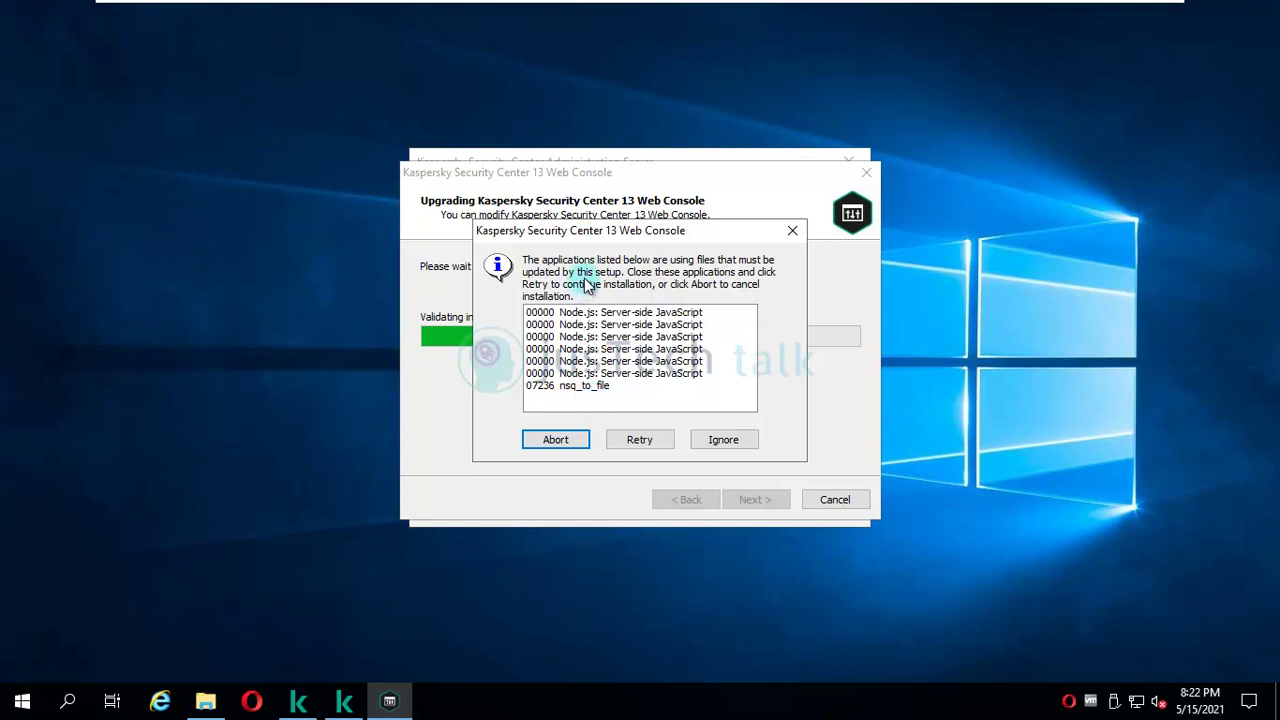
Answer the prompt about applications using setup files and finish the Web Console setup wizard once the upgrade completes.
click(613, 314)
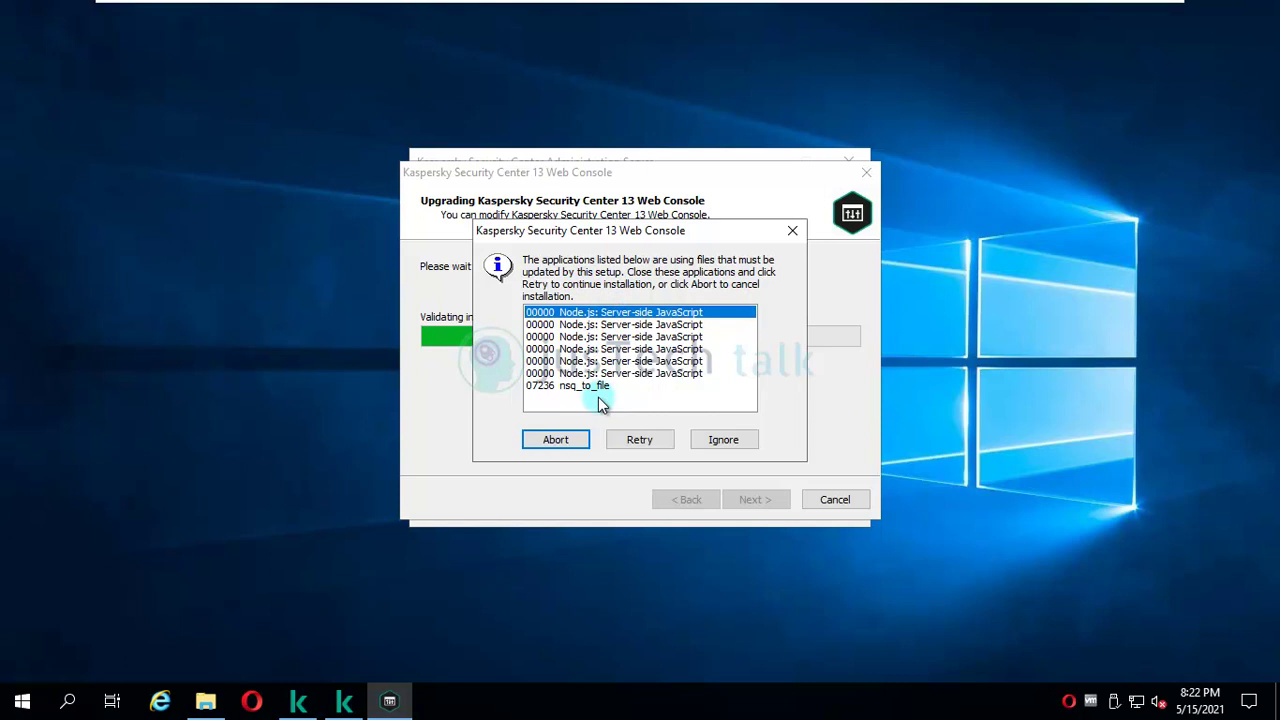
click(566, 445)
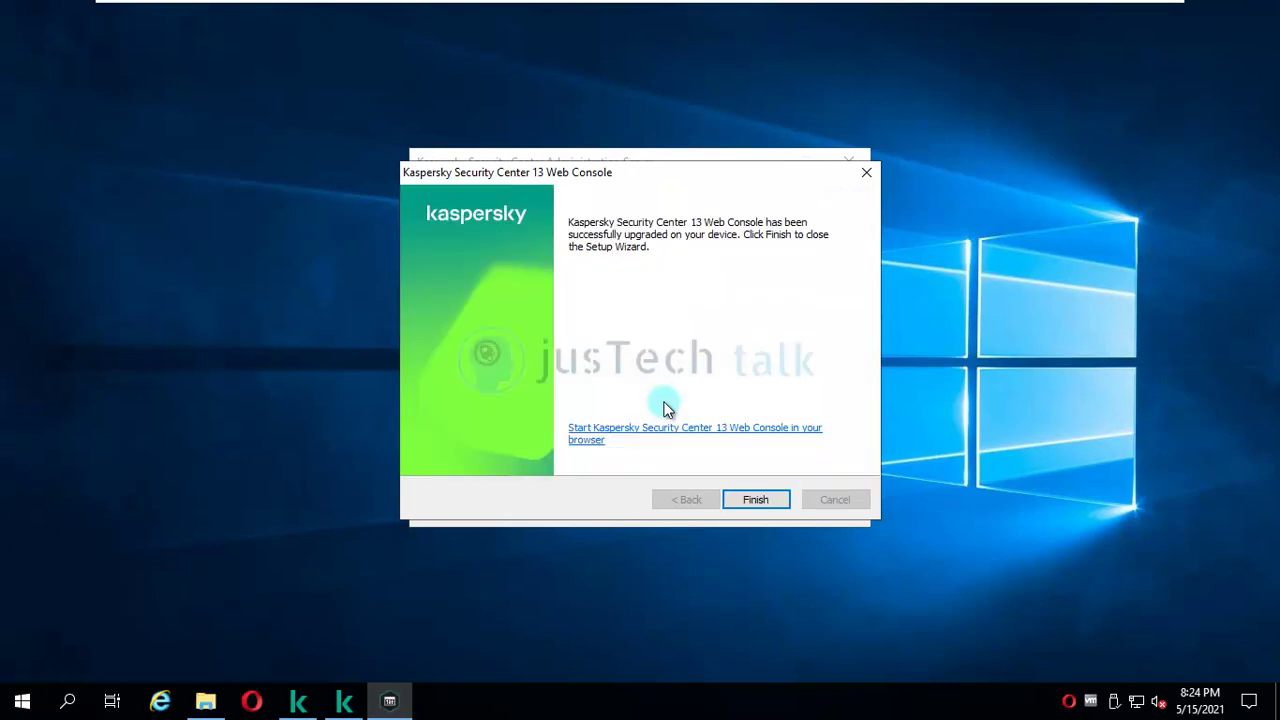
click(765, 502)
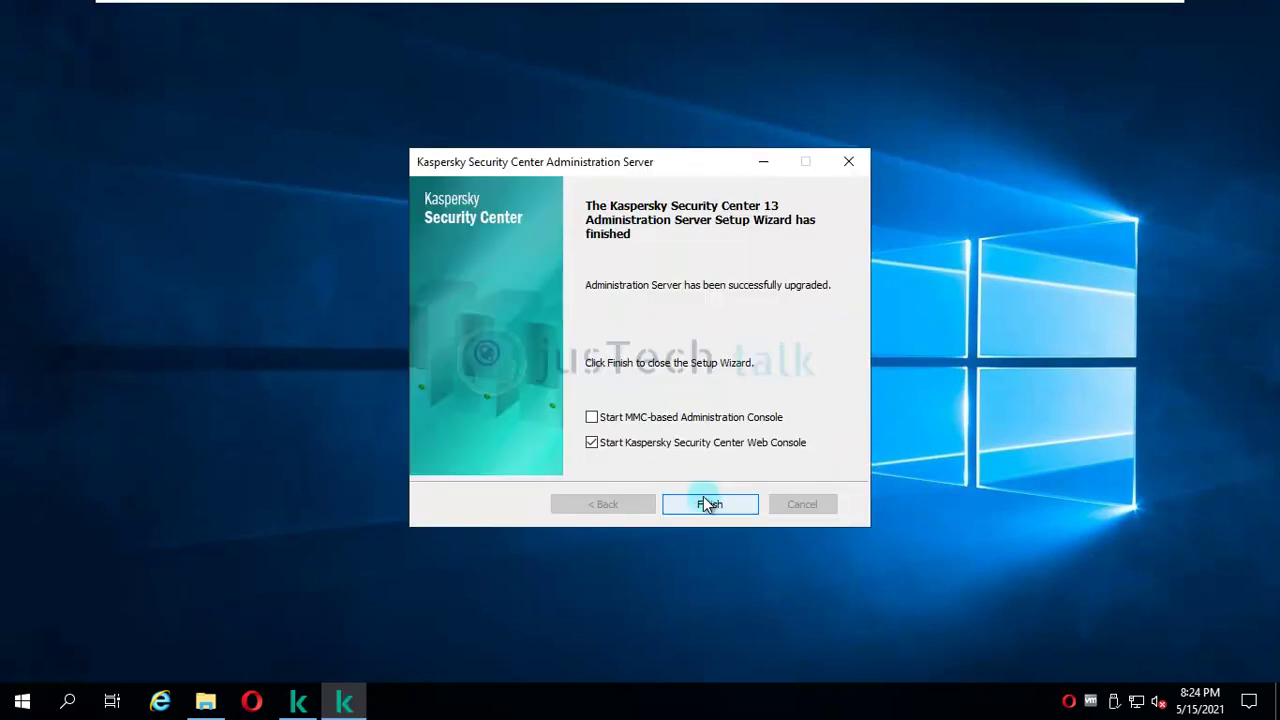
Finish the Administration Server setup, starting the MMC-based Administration Console instead of the Web Console.
click(592, 443)
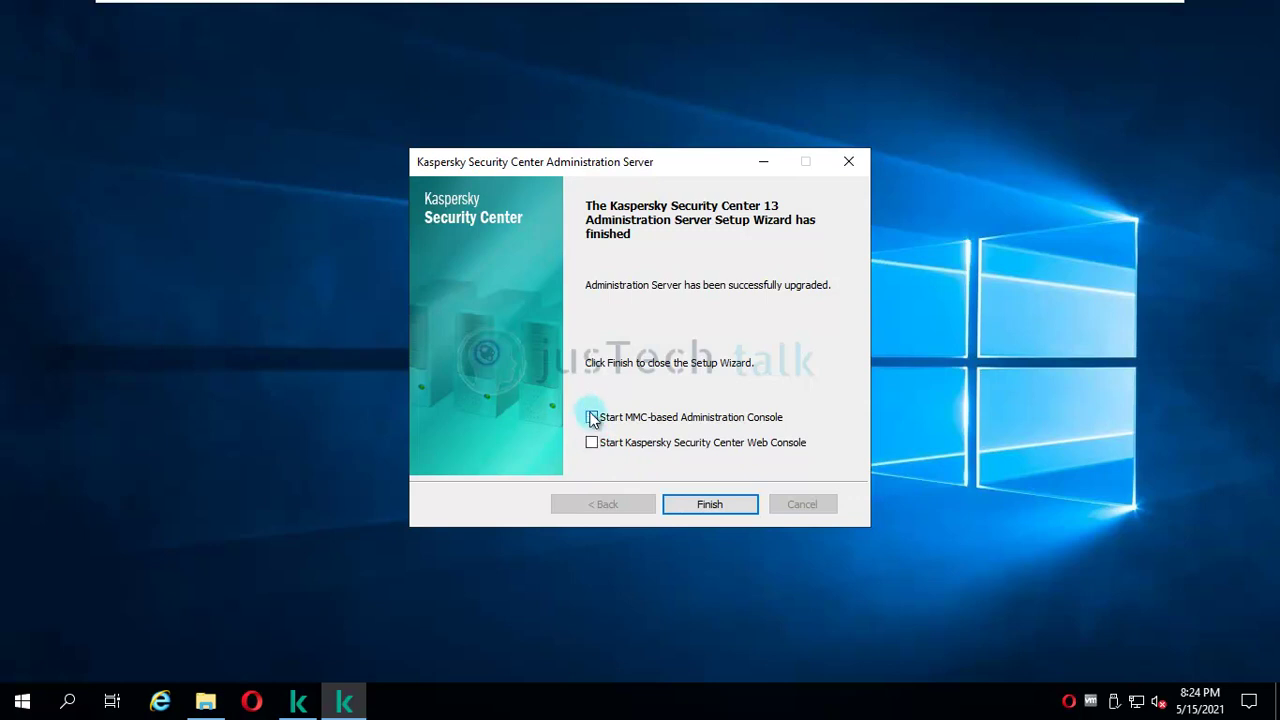
click(591, 418)
click(693, 509)
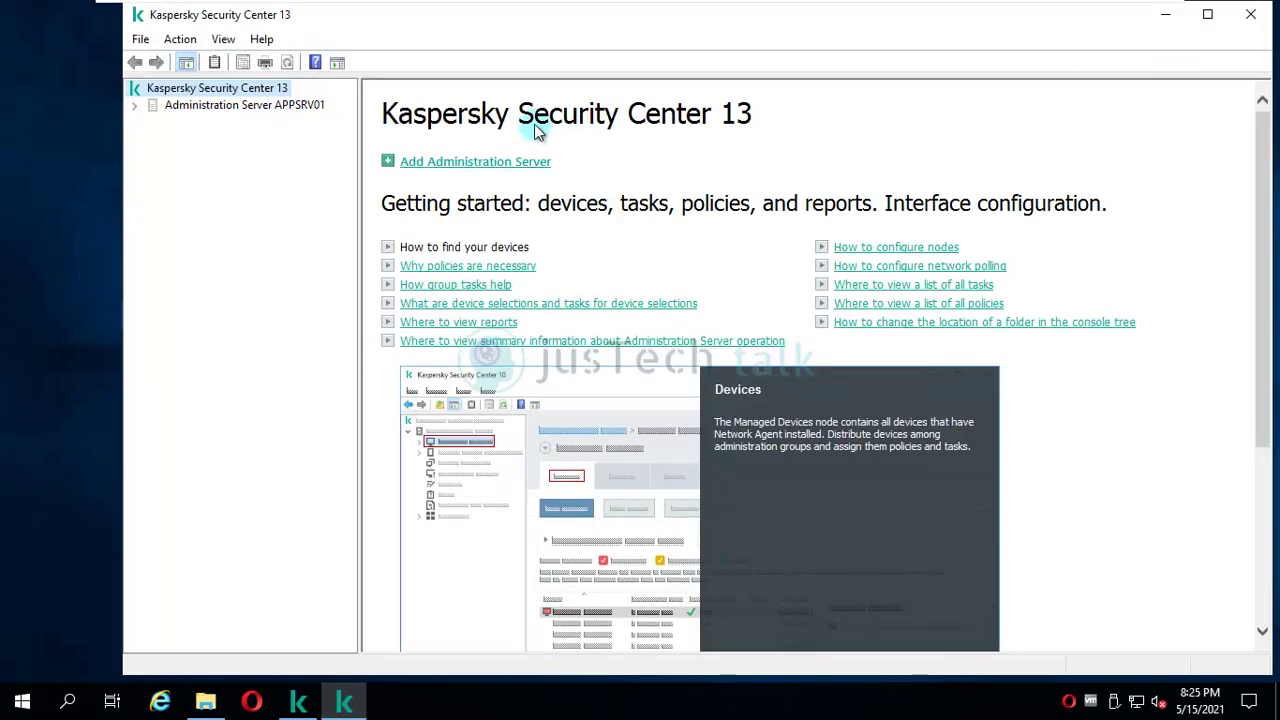
Check the installed console version in the About information of Kaspersky Security Center.
click(261, 40)
click(306, 131)
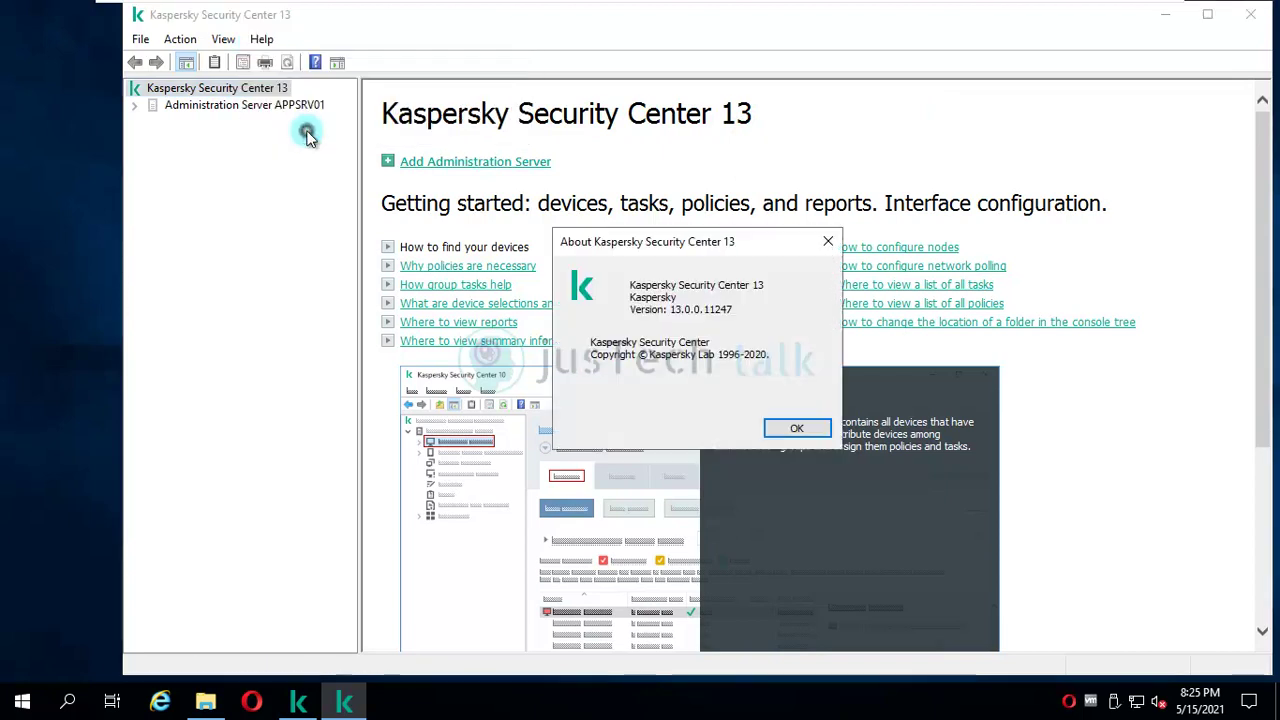
click(797, 428)
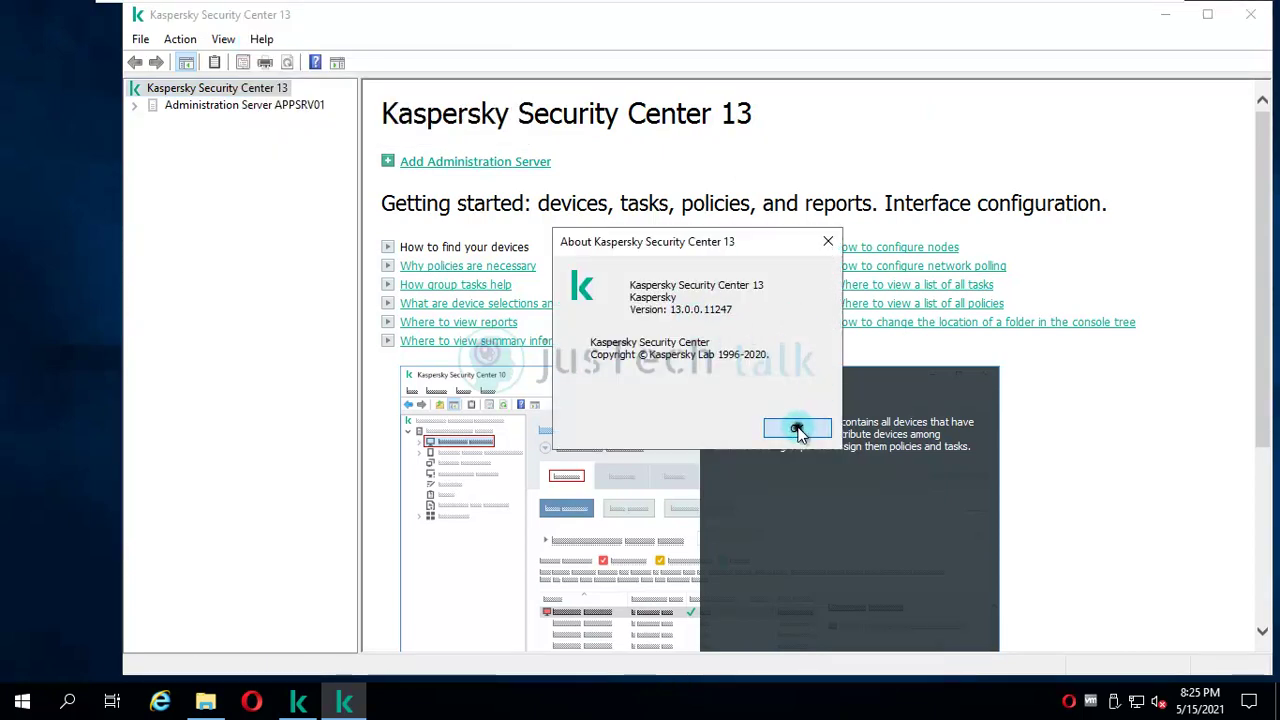
Maximize the console, connect to Administration Server APPSRV01 by accepting its certificate, and dismiss the Quick Start Wizard.
click(1208, 17)
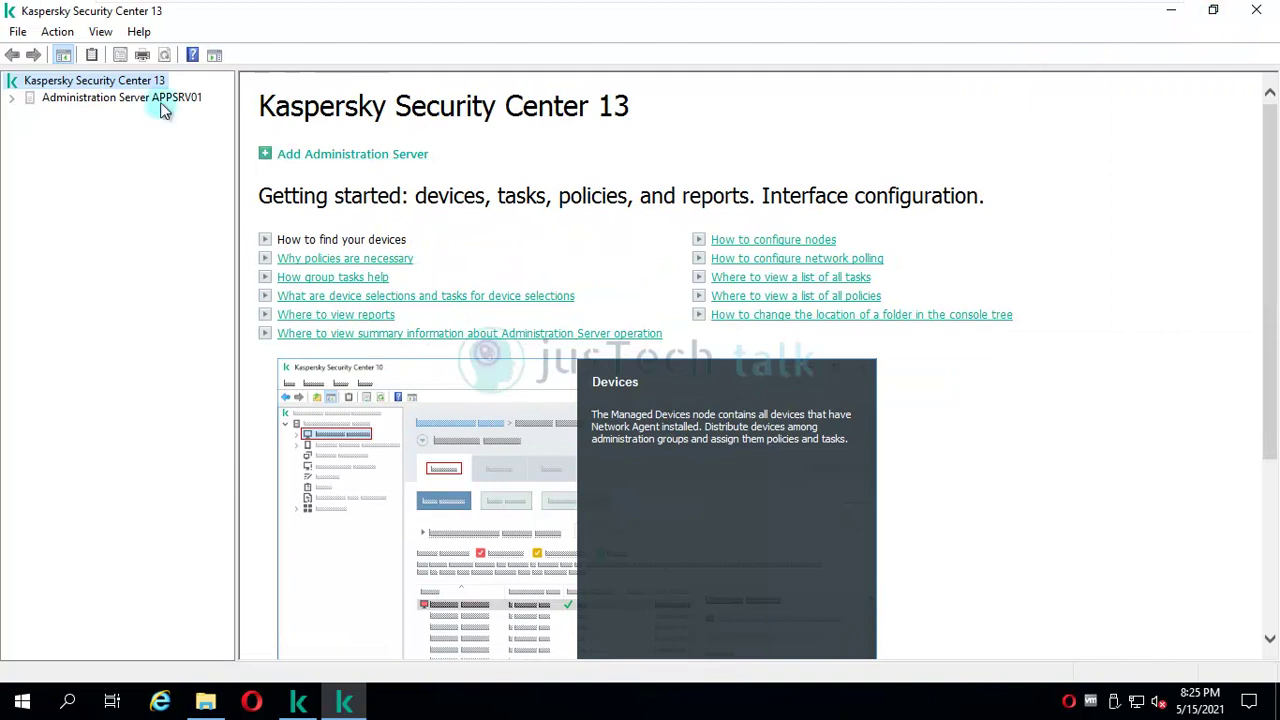
click(11, 97)
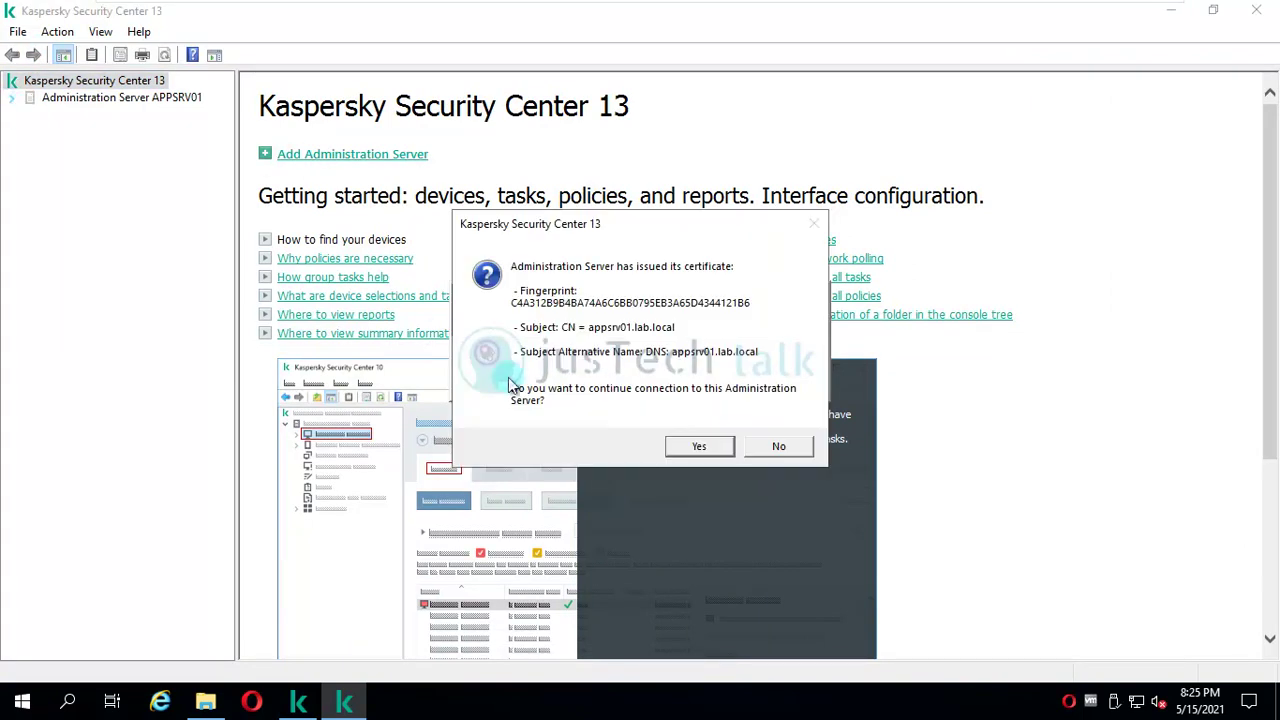
click(699, 446)
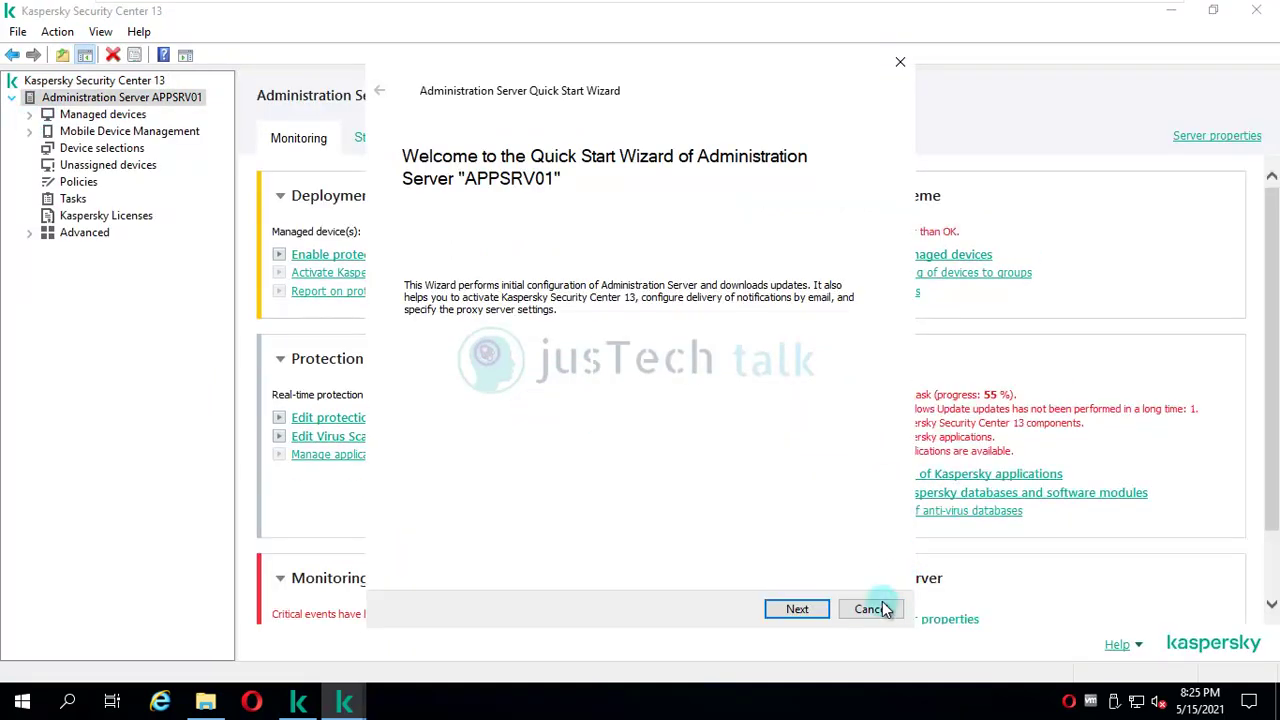
click(871, 609)
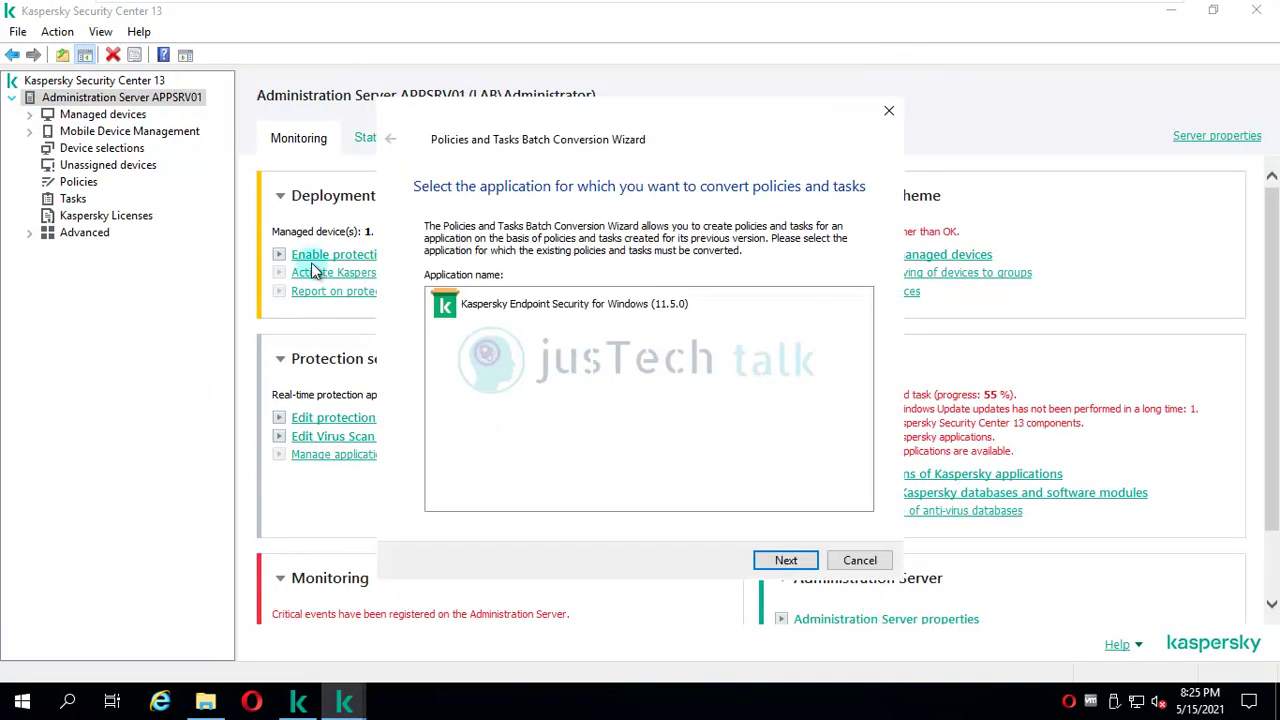
Complete the Policies and Tasks Batch Conversion Wizard for Kaspersky Endpoint Security for Windows (11.5.0).
click(553, 306)
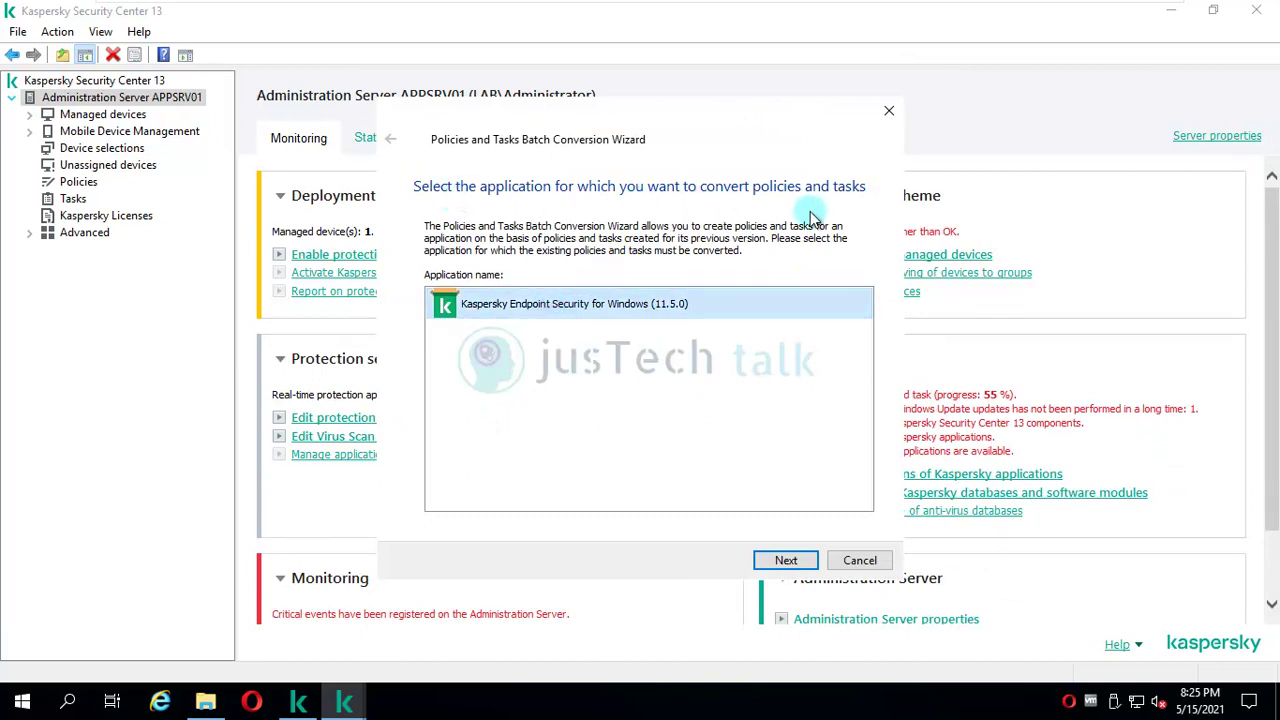
click(786, 560)
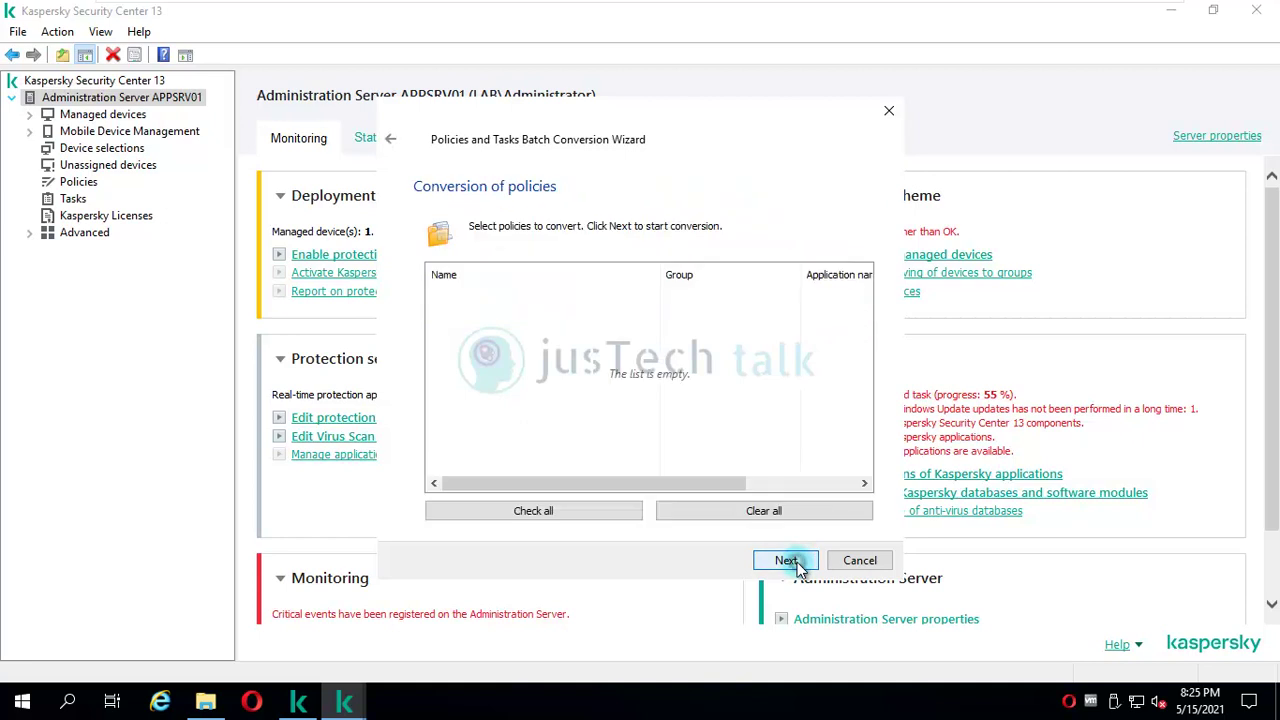
click(790, 563)
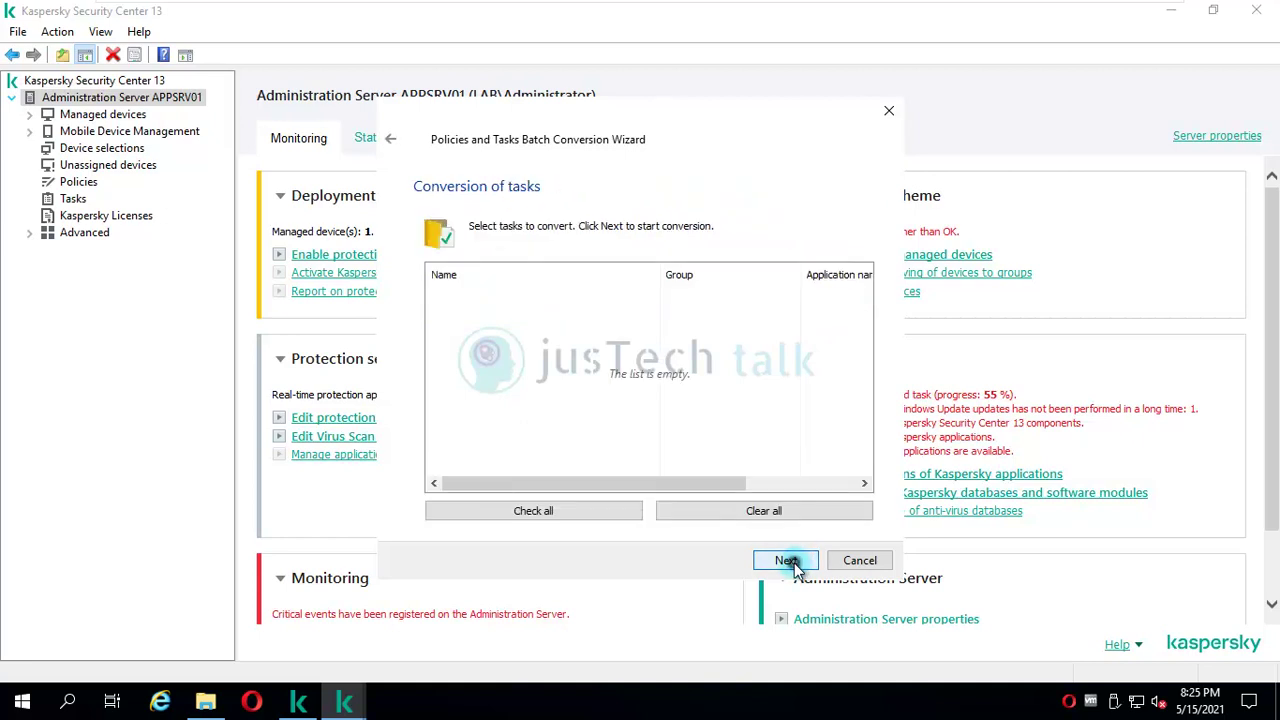
click(790, 563)
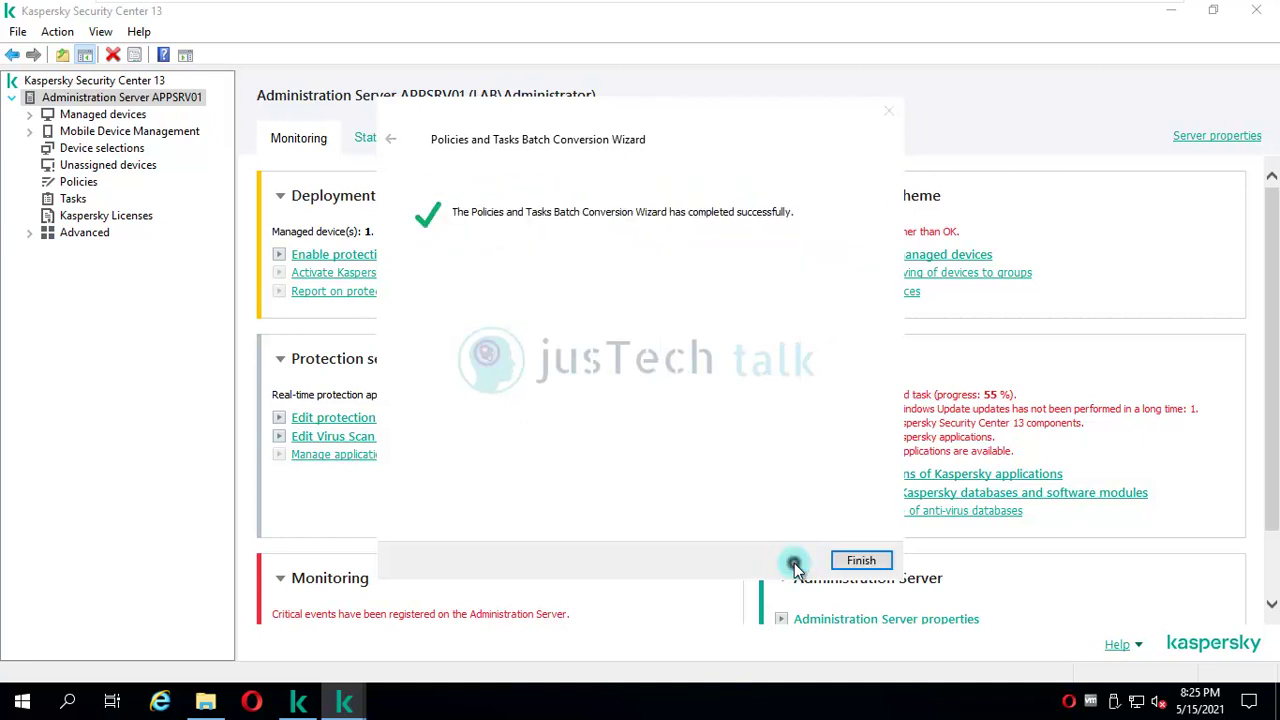
click(862, 562)
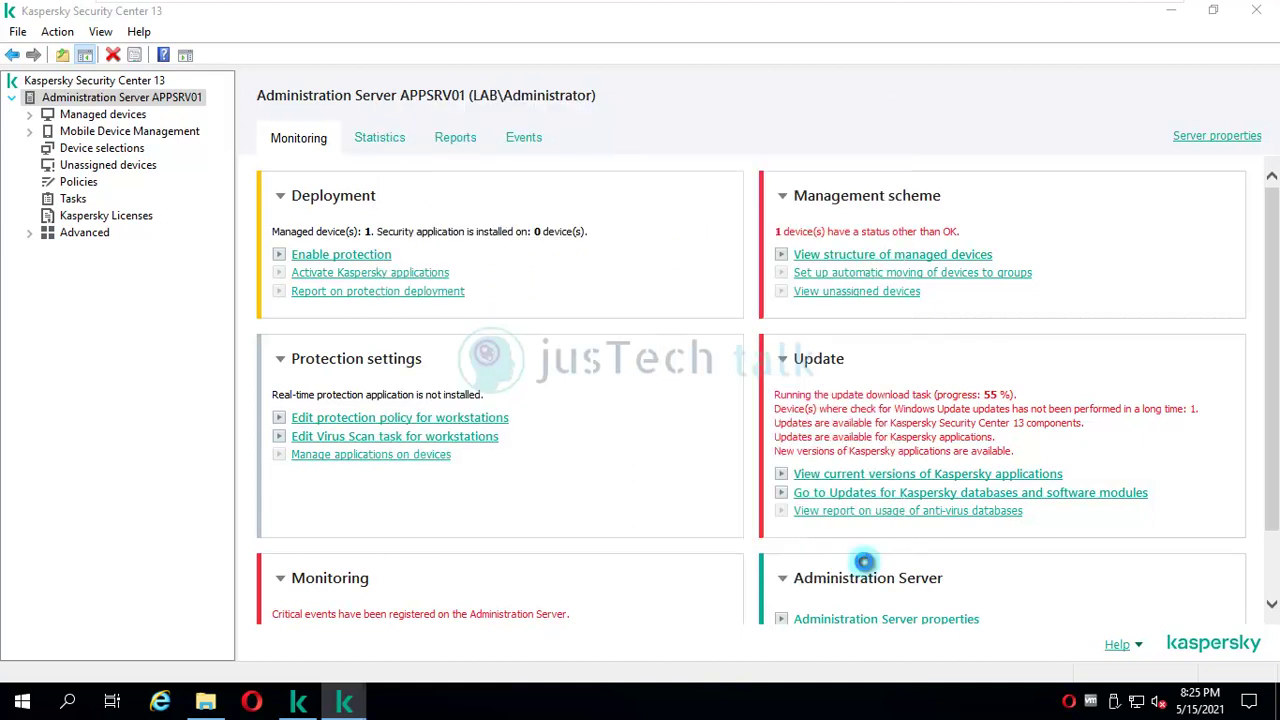
Look through the console tree by expanding Managed devices, Mobile Device Management, Advanced, Application management and Repositories, and view the Clients group.
click(773, 424)
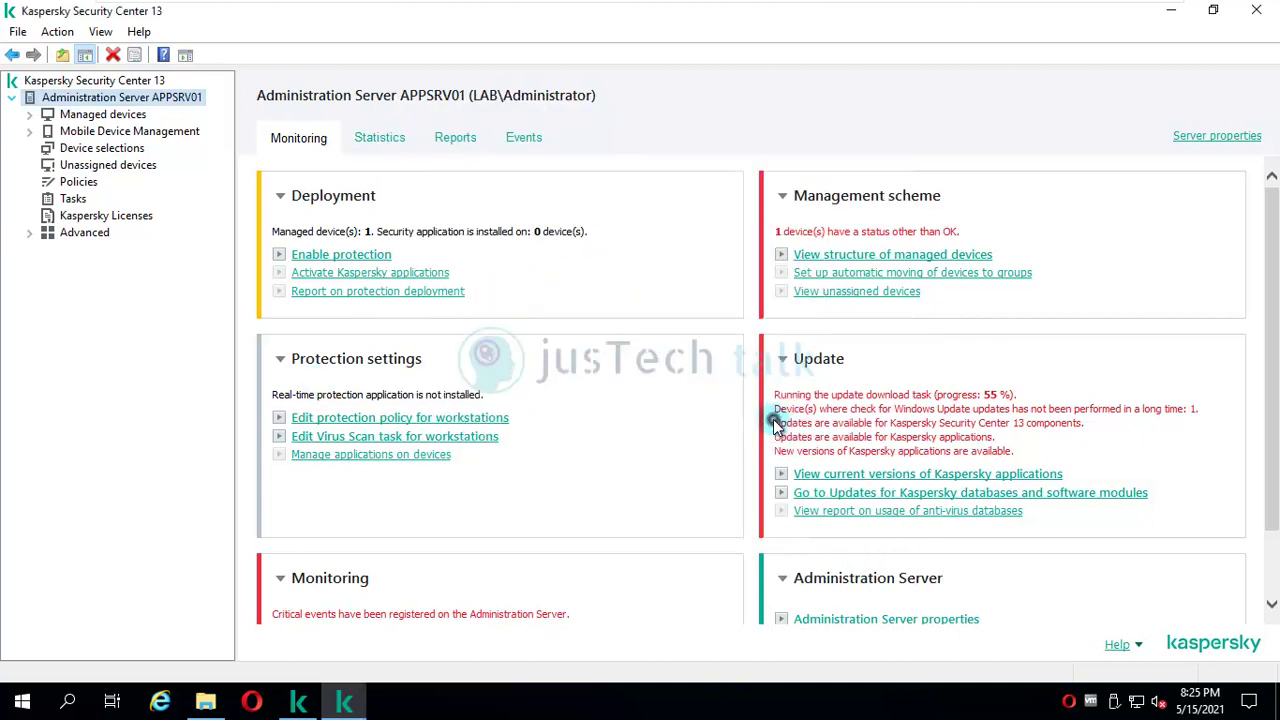
click(29, 114)
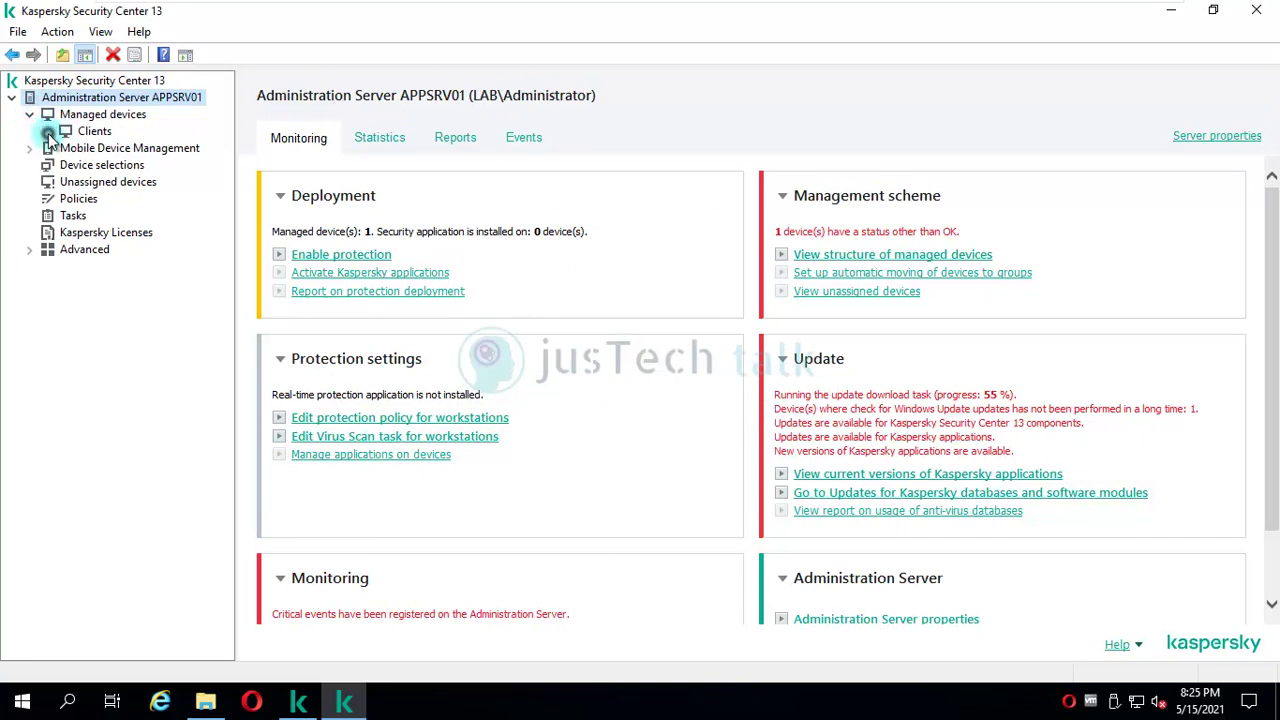
click(68, 132)
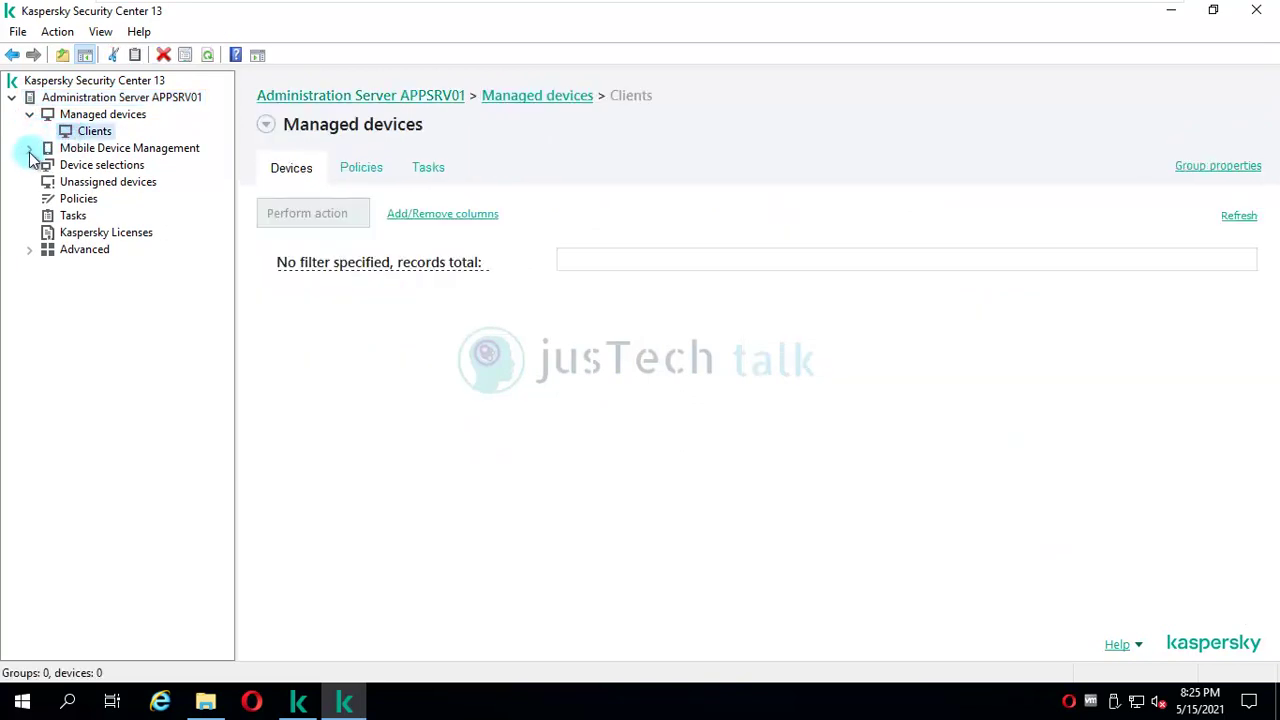
click(30, 148)
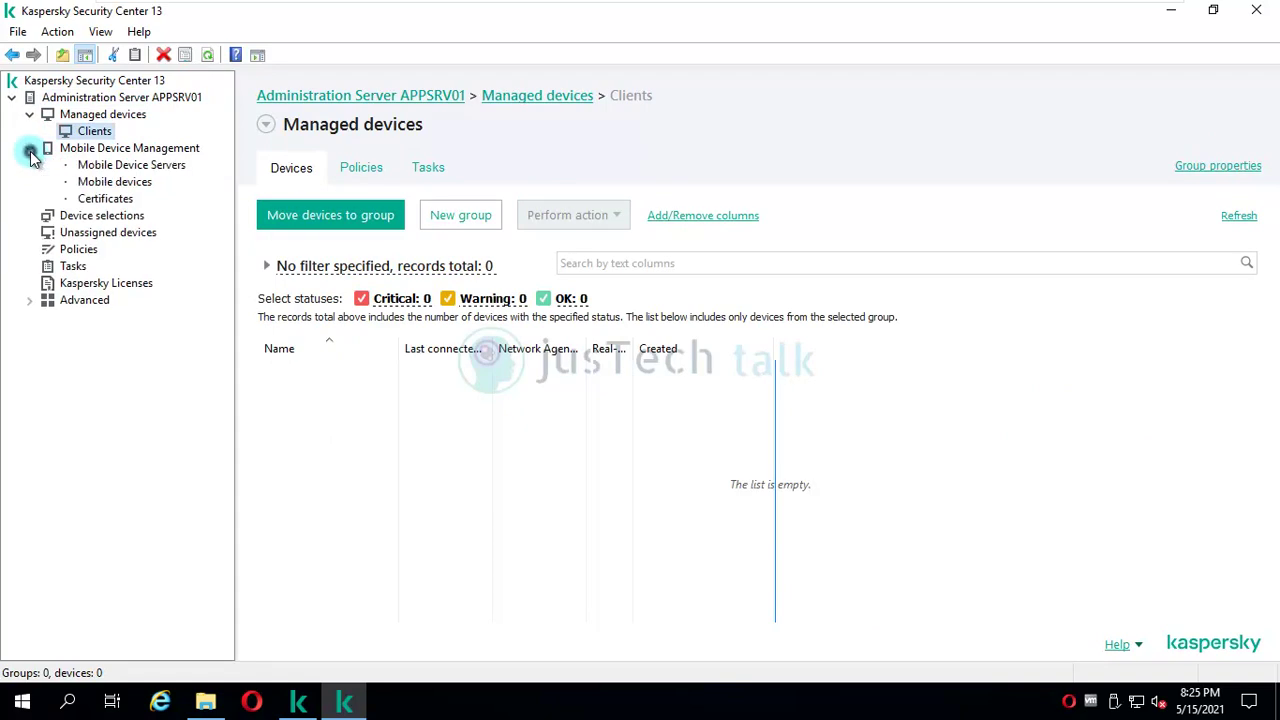
click(30, 300)
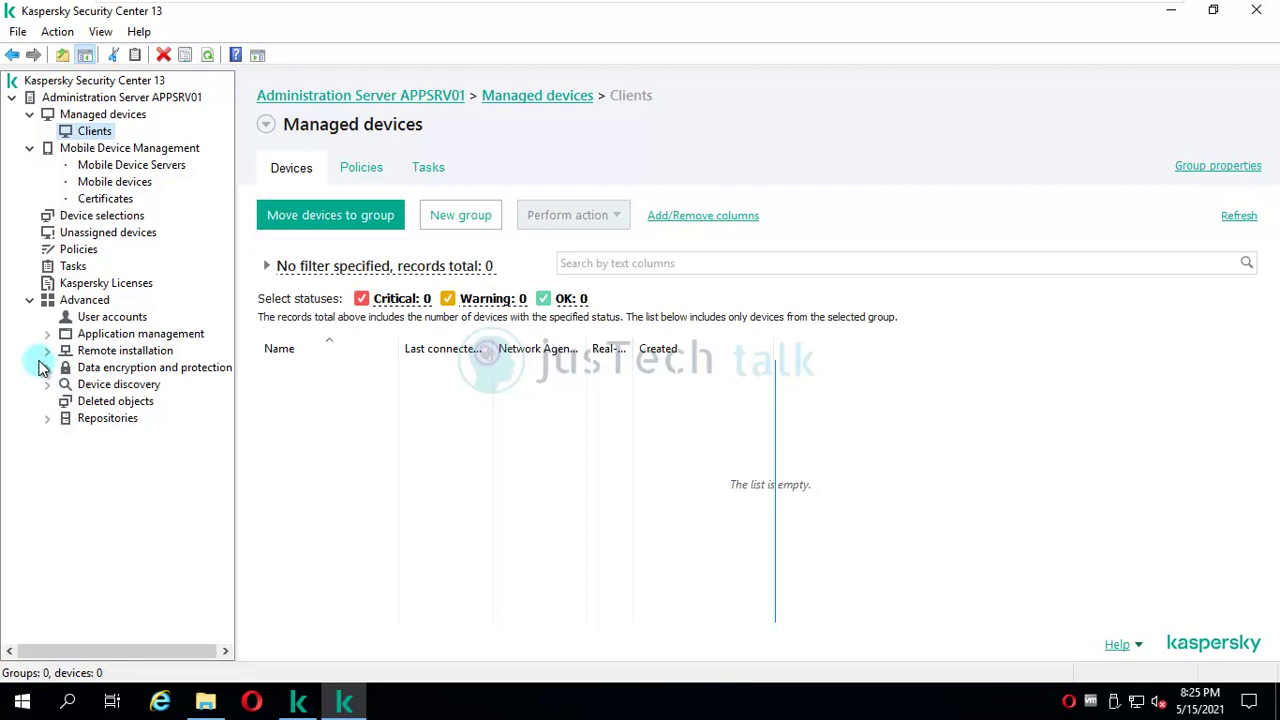
click(47, 333)
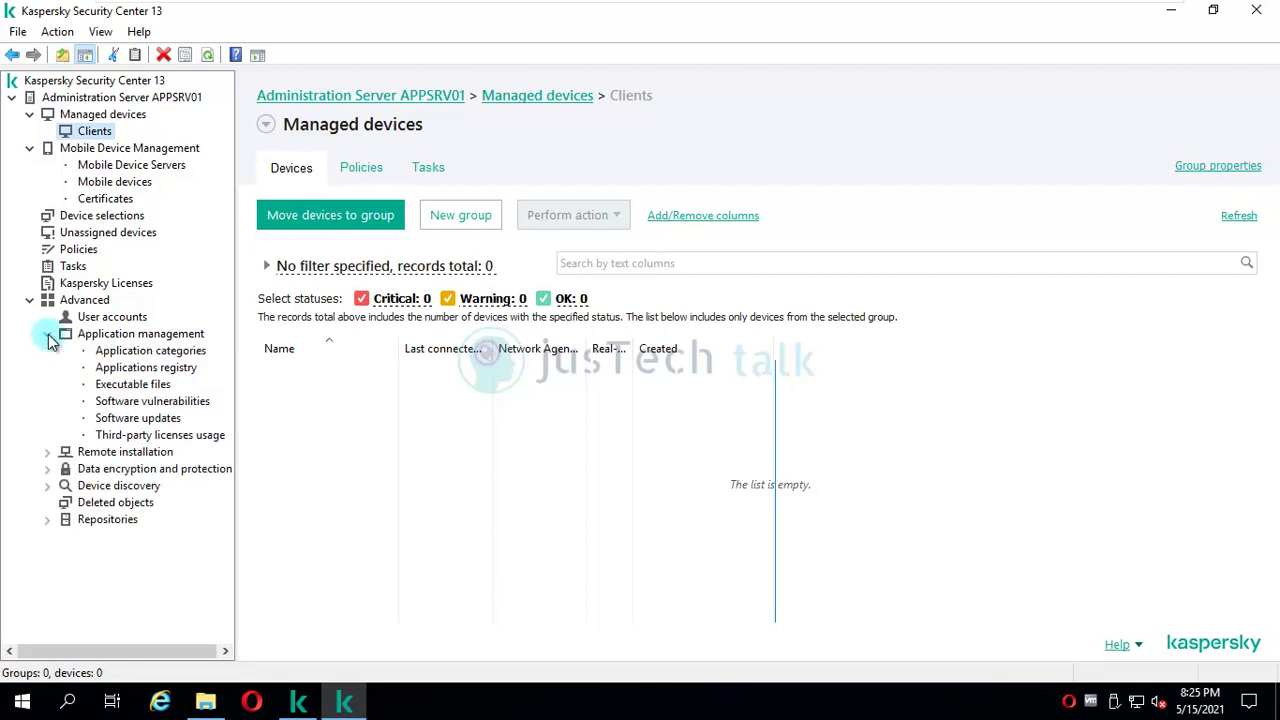
click(46, 520)
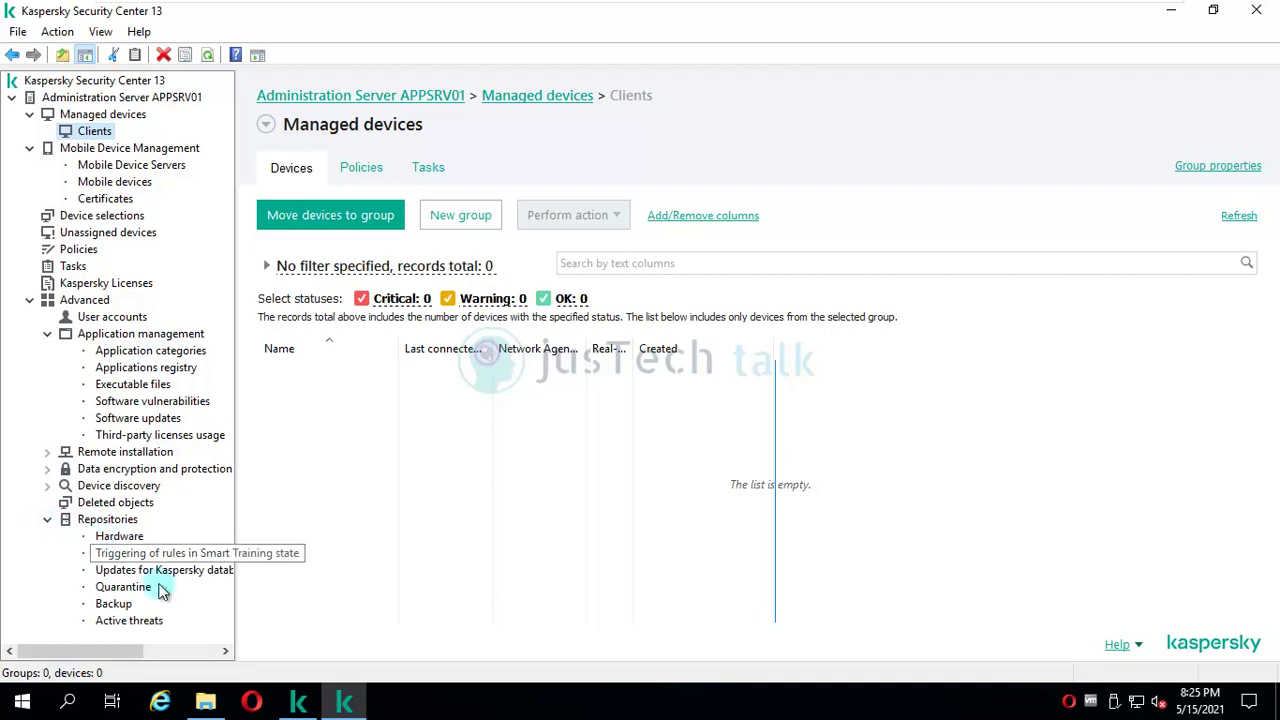
Review the server's policies and tasks, and the policies and devices of the Managed devices and Clients groups.
click(76, 252)
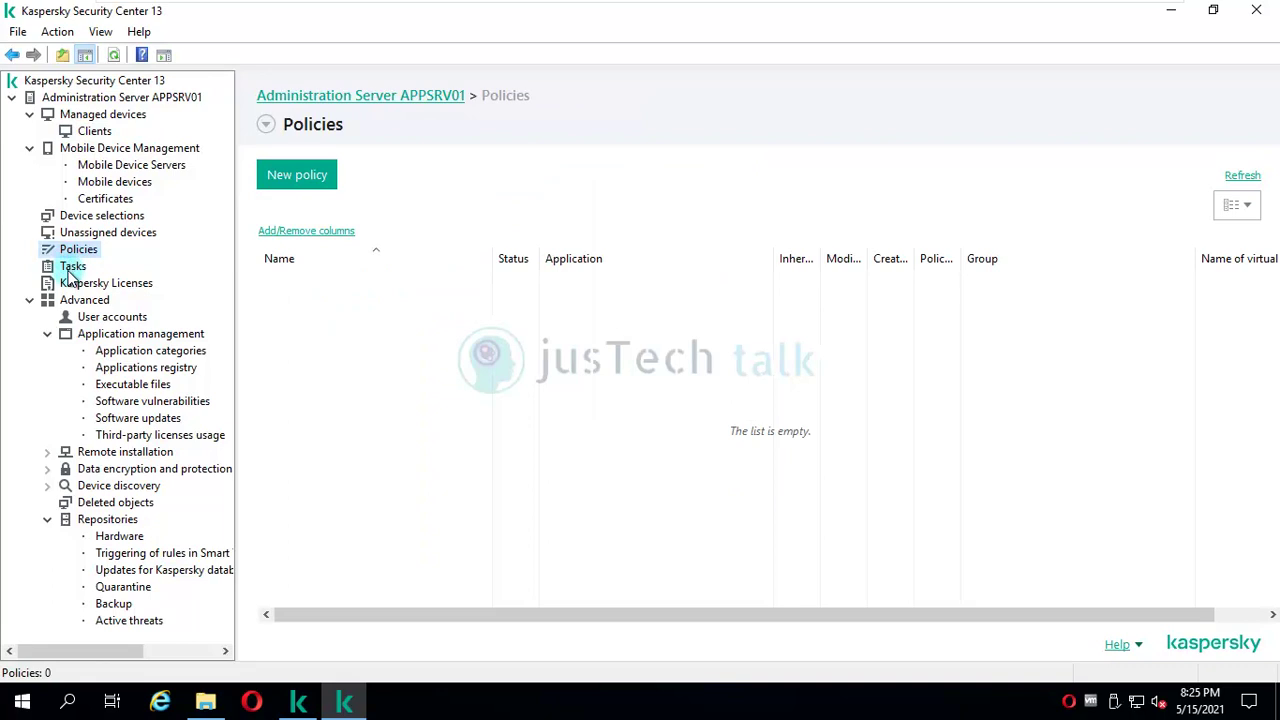
click(70, 267)
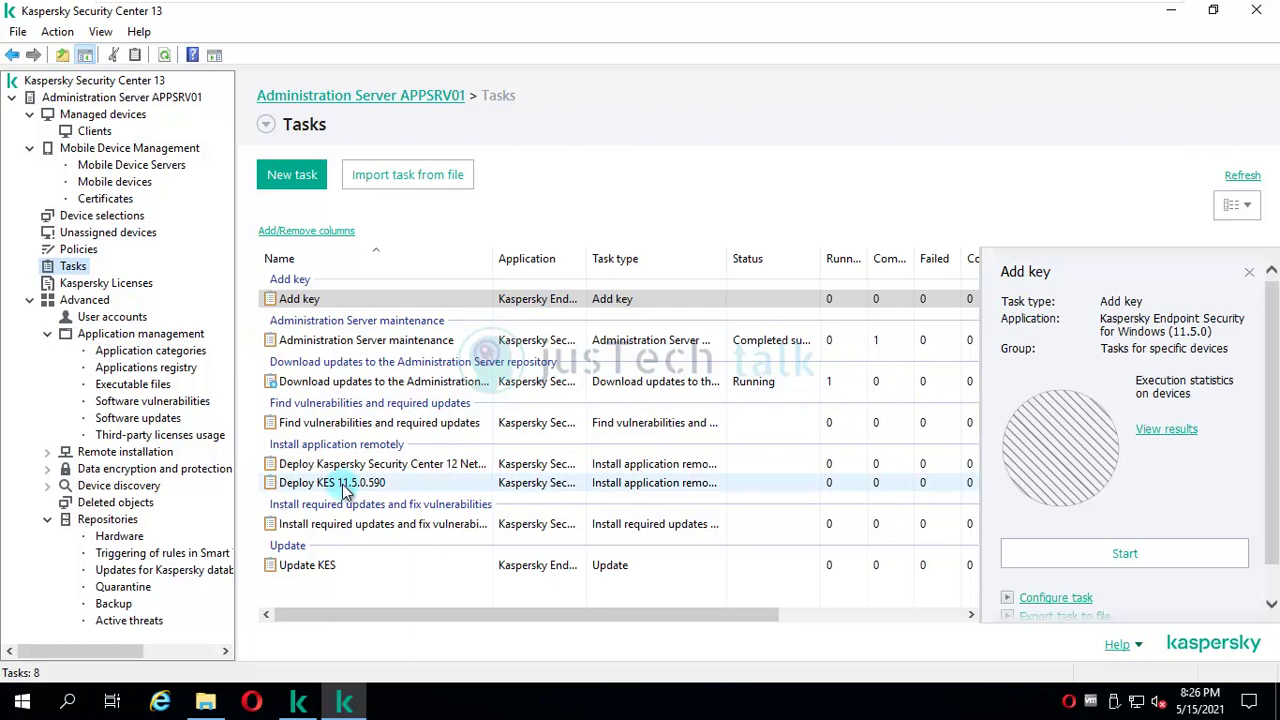
click(78, 250)
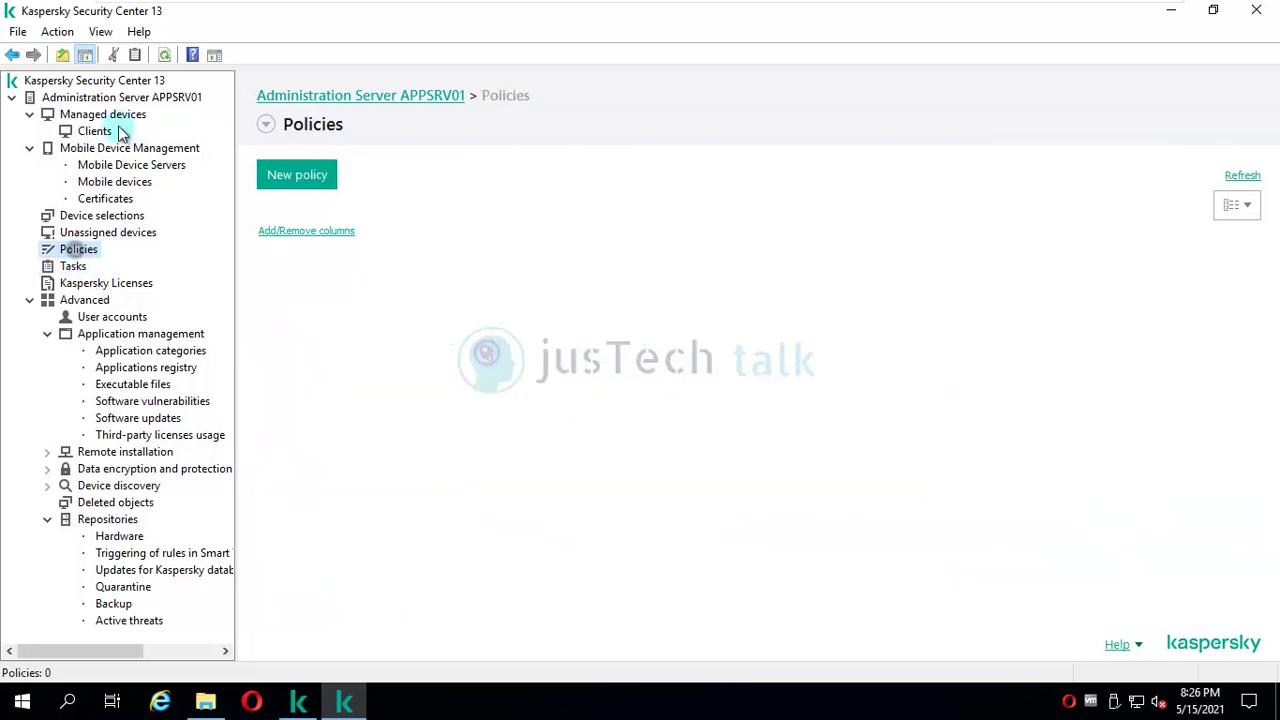
click(97, 118)
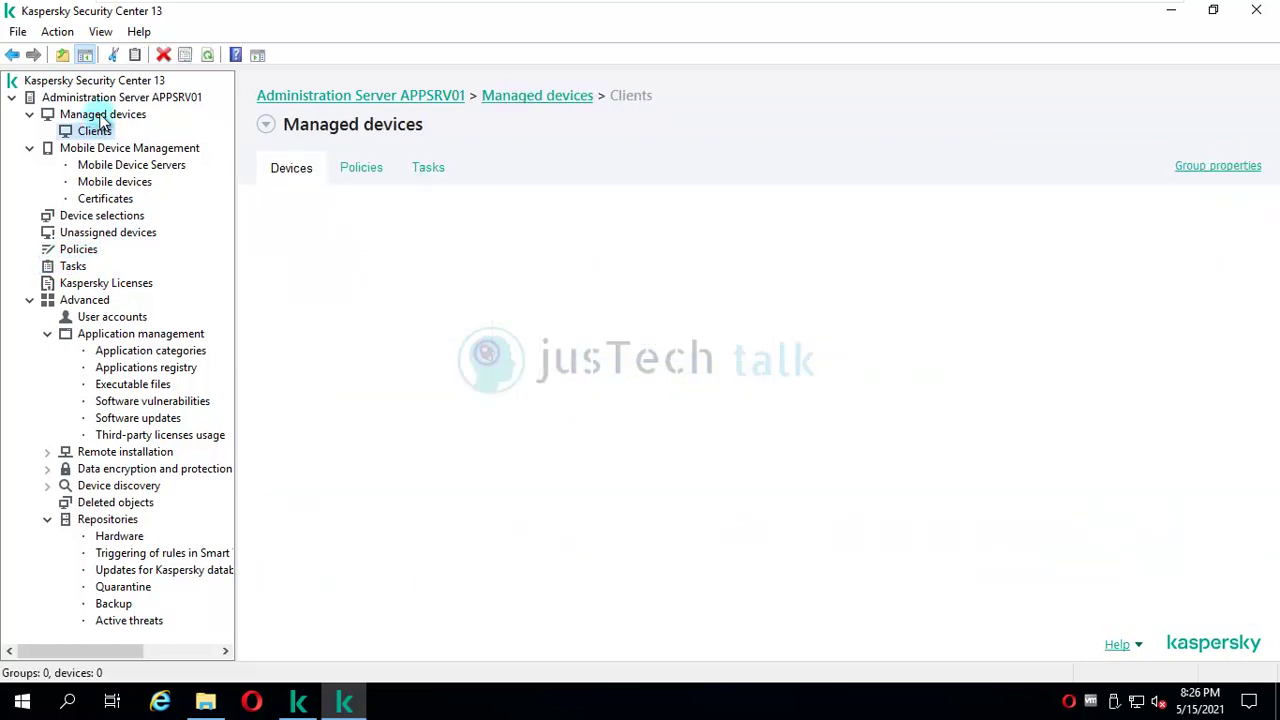
click(362, 170)
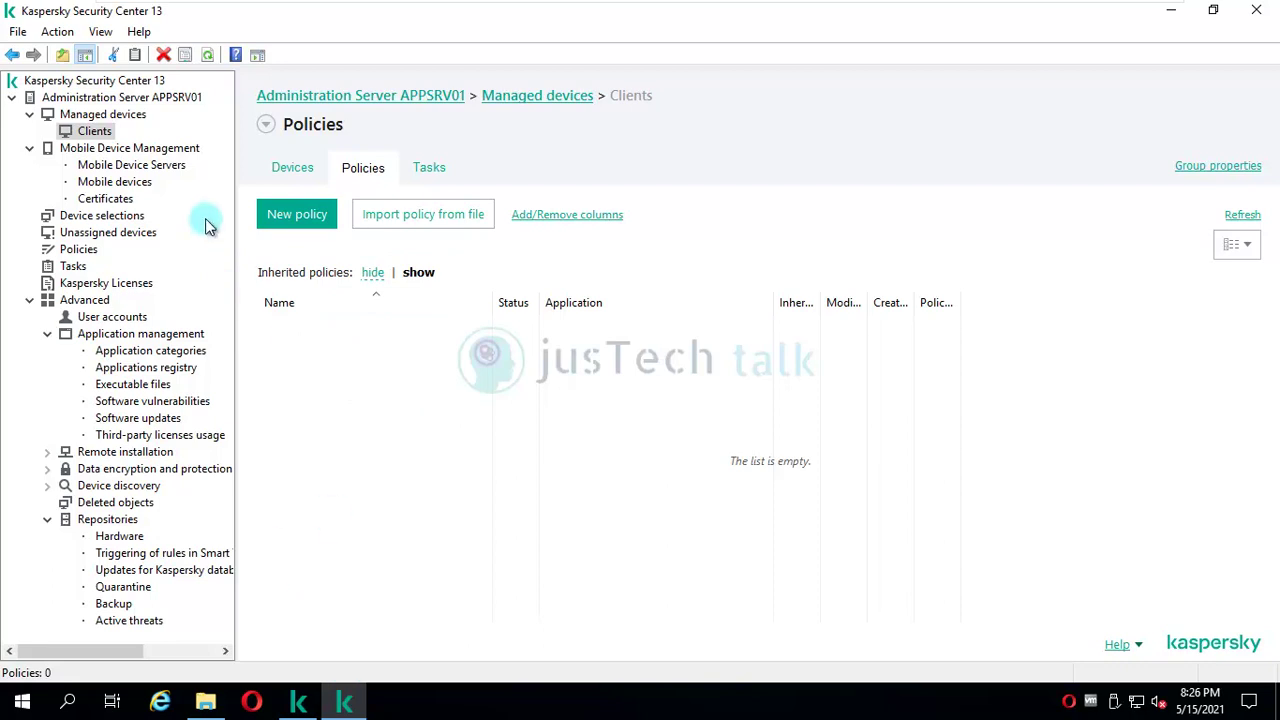
click(92, 114)
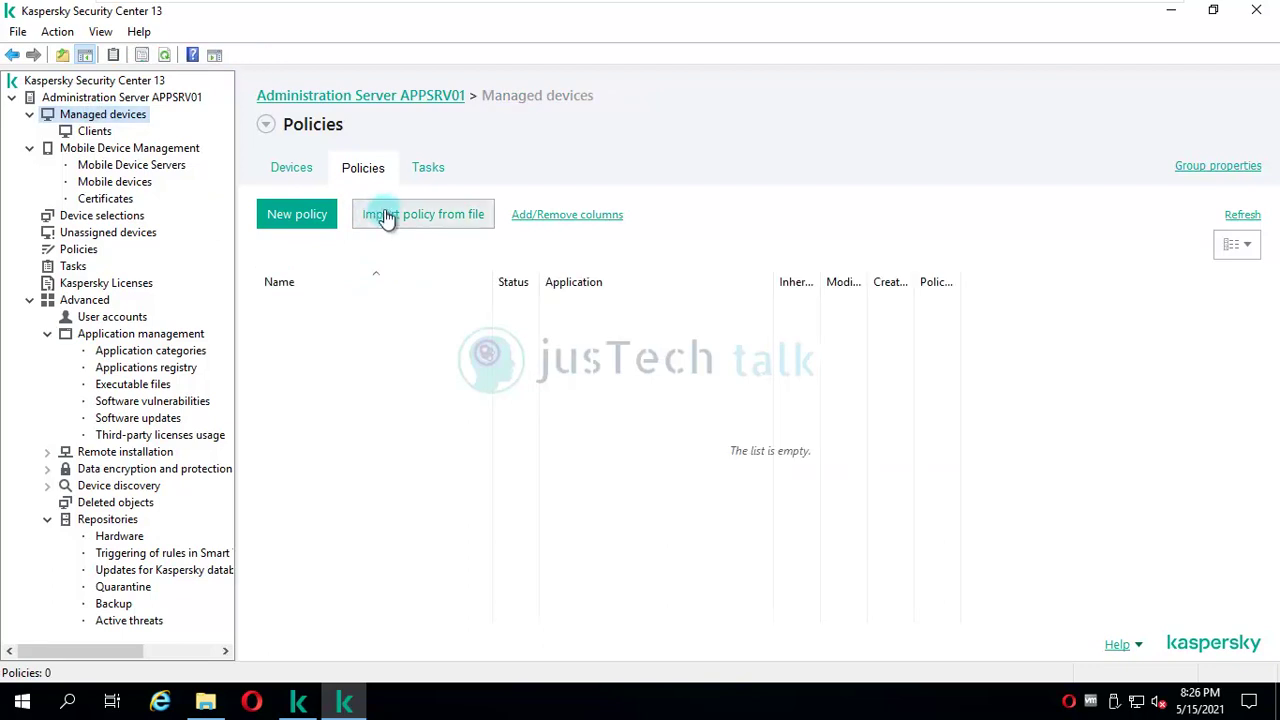
click(287, 171)
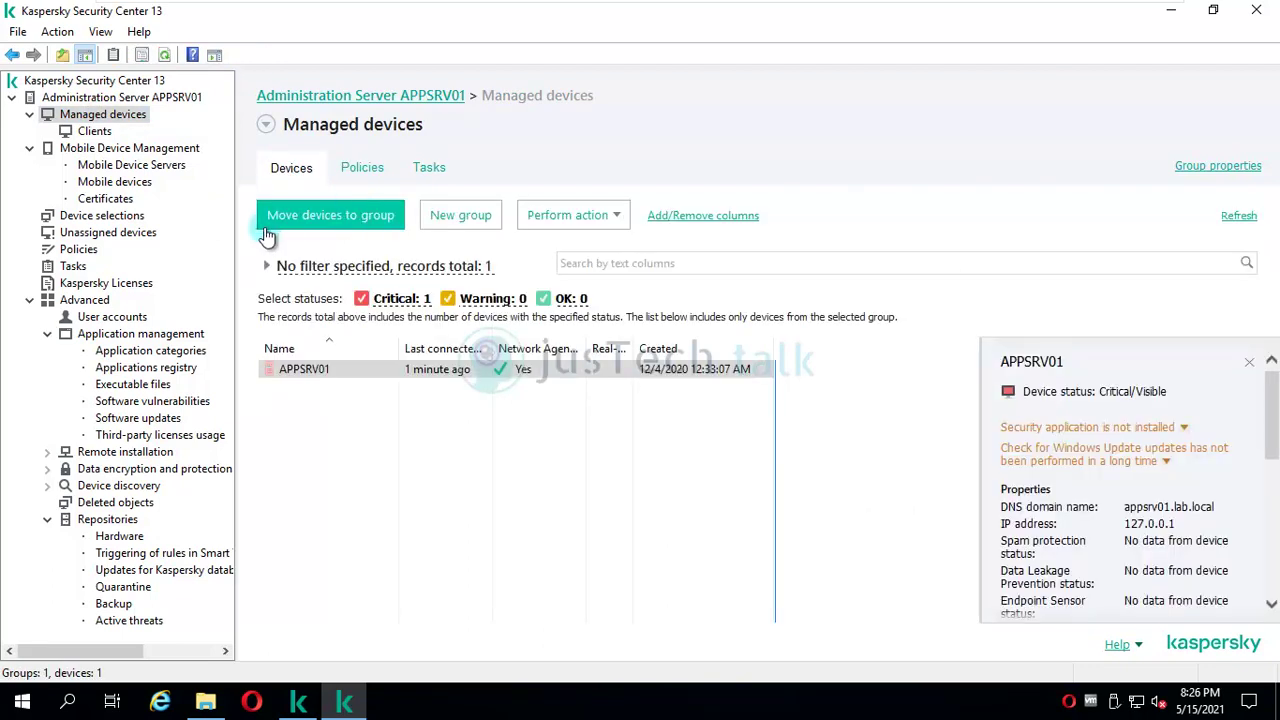
click(94, 131)
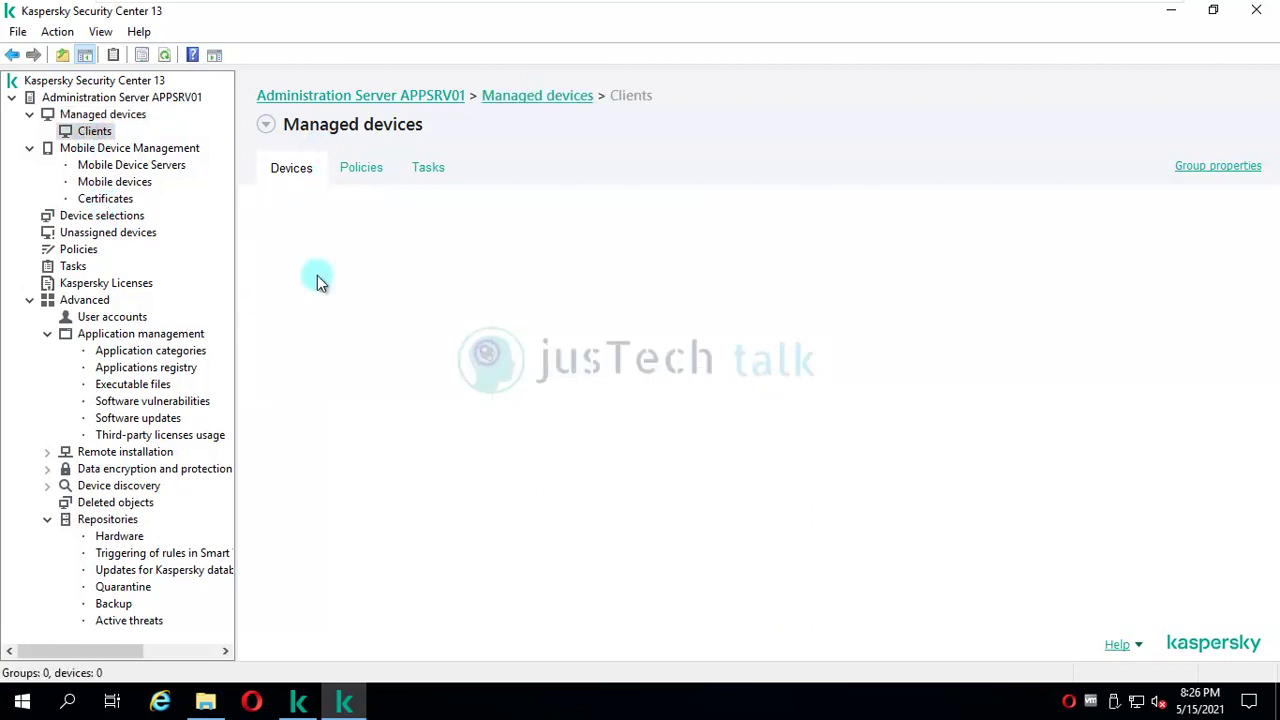